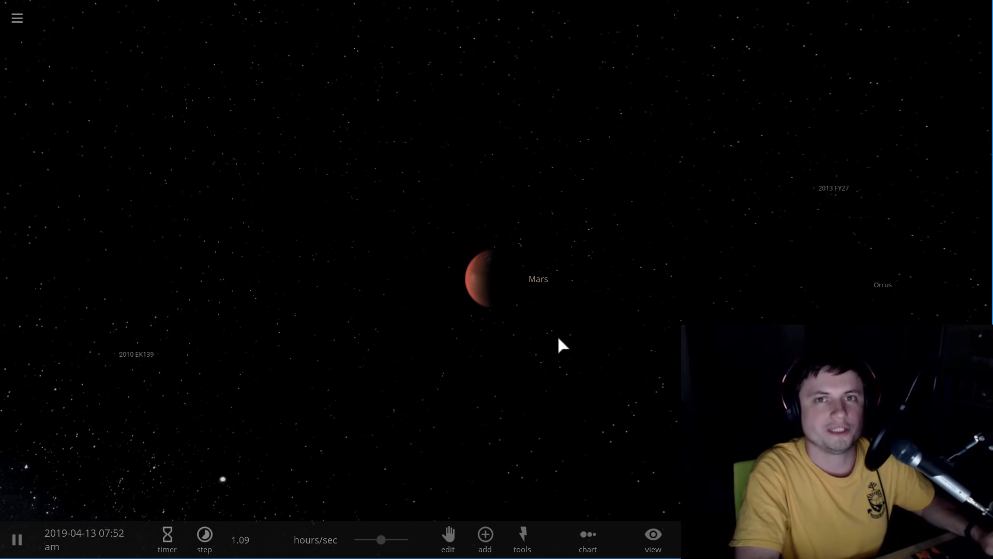
Step: Zoom the camera in on Mars until it fills the view as a detailed red disc
{"action": "scroll", "coordinate": [557, 336], "scroll_direction": "up", "scroll_amount": 3}
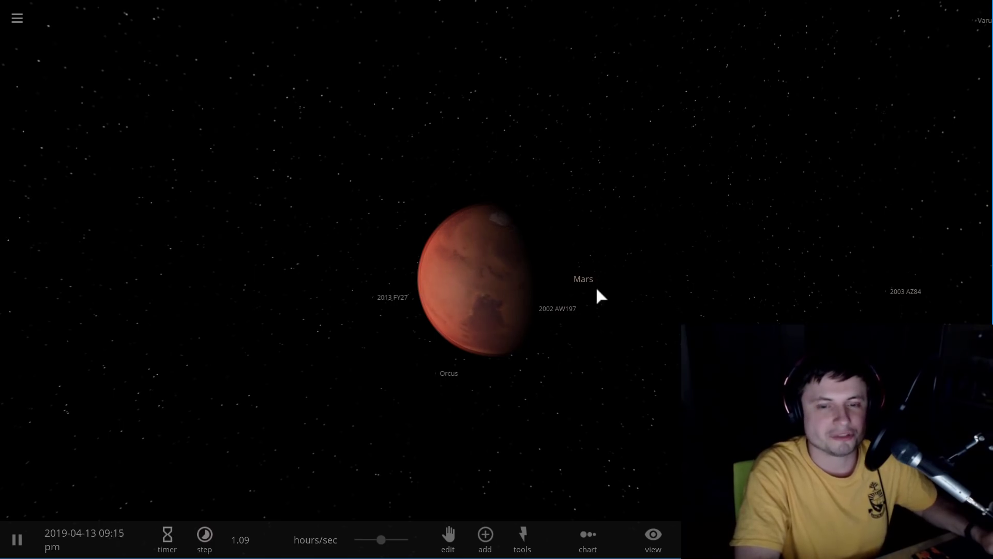
{"action": "scroll", "coordinate": [596, 300], "scroll_direction": "up", "scroll_amount": 3}
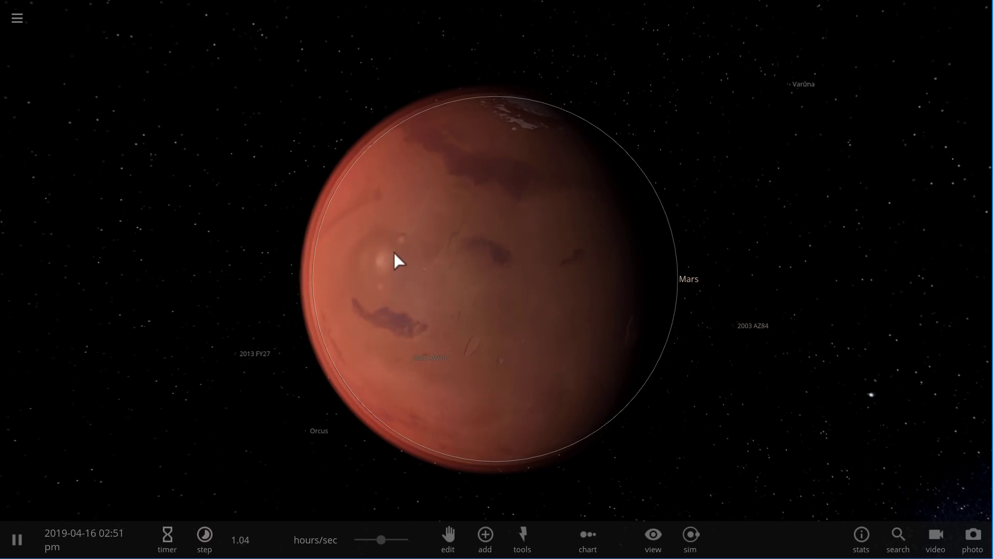
Step: Orbit around Mars and zoom out until it is a small half-lit disc among the stars
{"action": "left_click_drag", "start_coordinate": [411, 220], "coordinate": [357, 224]}
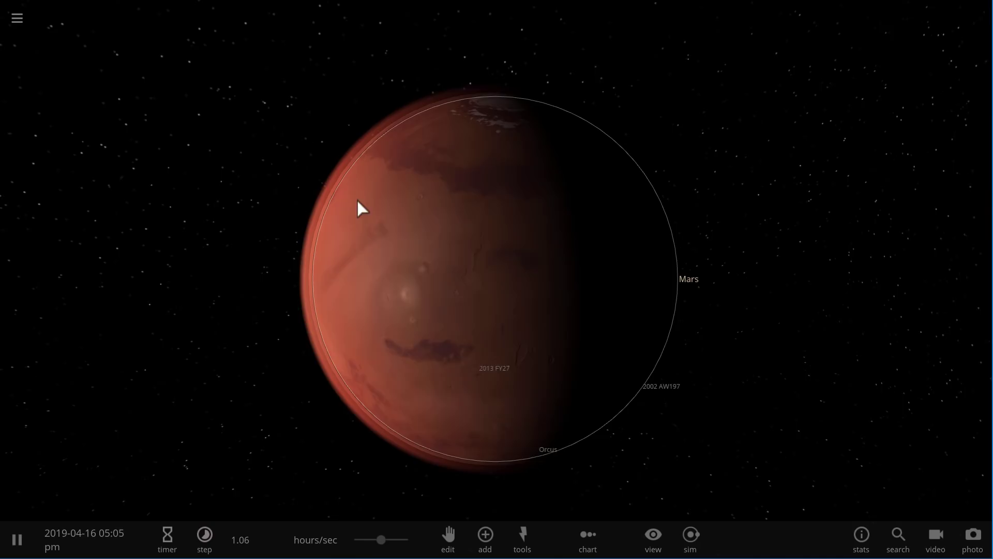
{"action": "scroll", "coordinate": [412, 266], "scroll_direction": "down", "scroll_amount": 5}
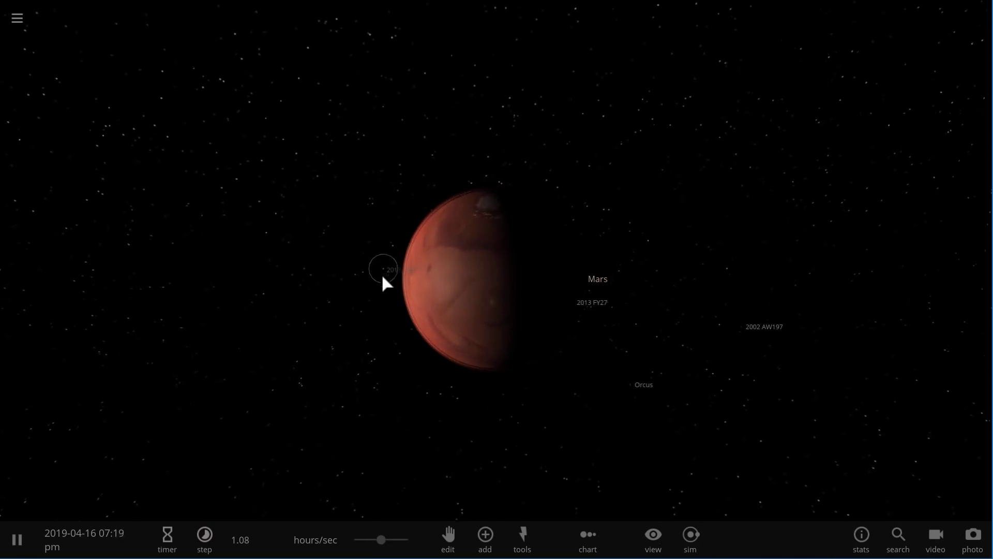
{"action": "scroll", "coordinate": [385, 282], "scroll_direction": "down", "scroll_amount": 3}
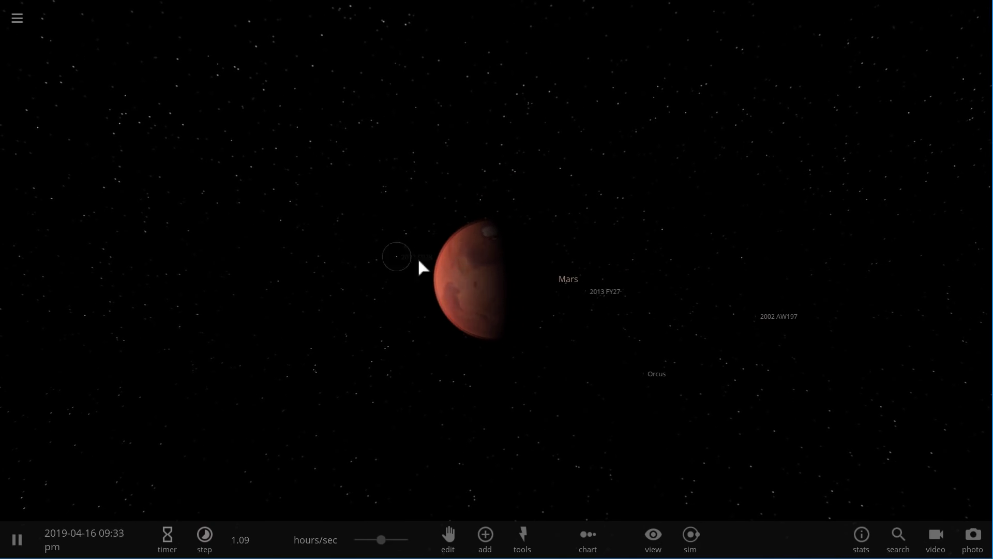
{"action": "scroll", "coordinate": [474, 267], "scroll_direction": "up", "scroll_amount": 3}
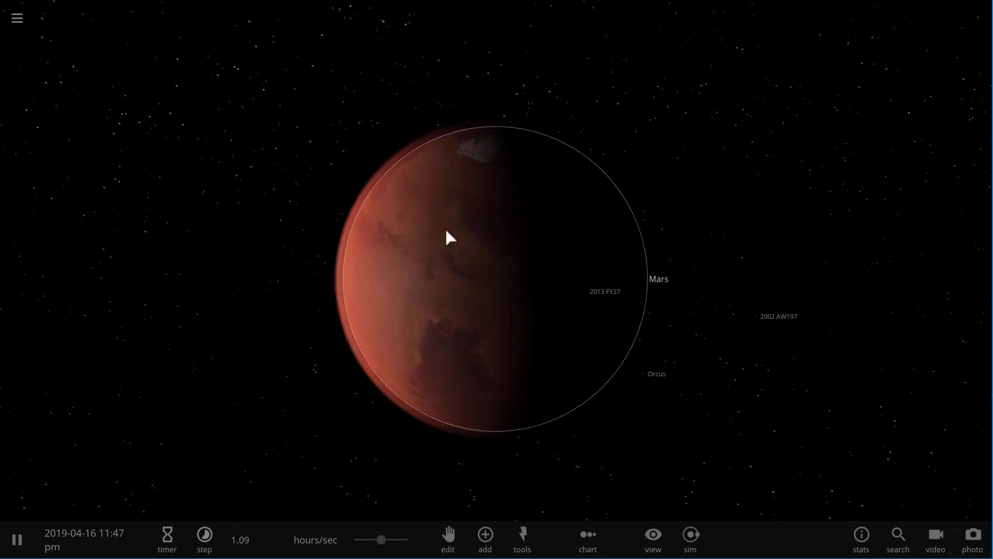
{"action": "scroll", "coordinate": [408, 270], "scroll_direction": "down", "scroll_amount": 3}
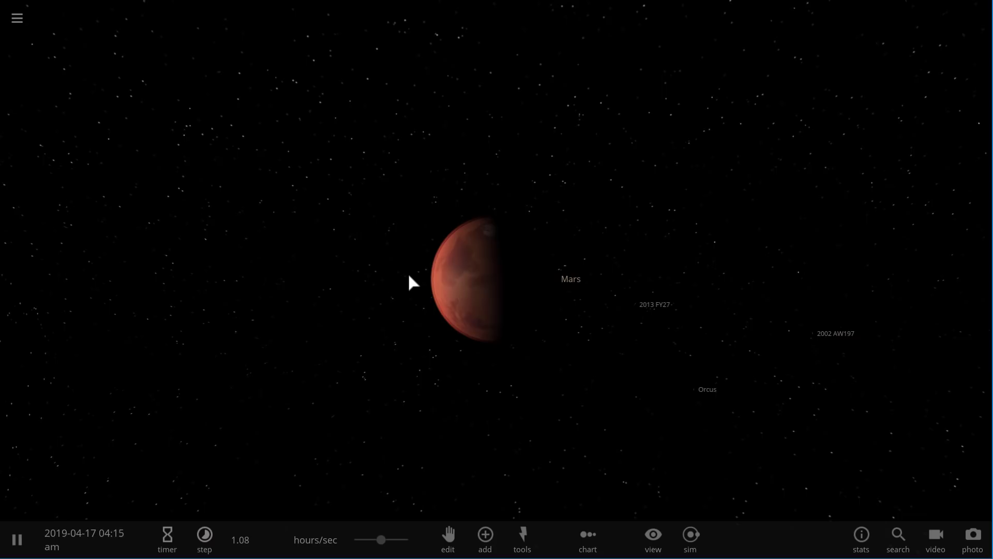
{"action": "scroll", "coordinate": [411, 278], "scroll_direction": "down", "scroll_amount": 2}
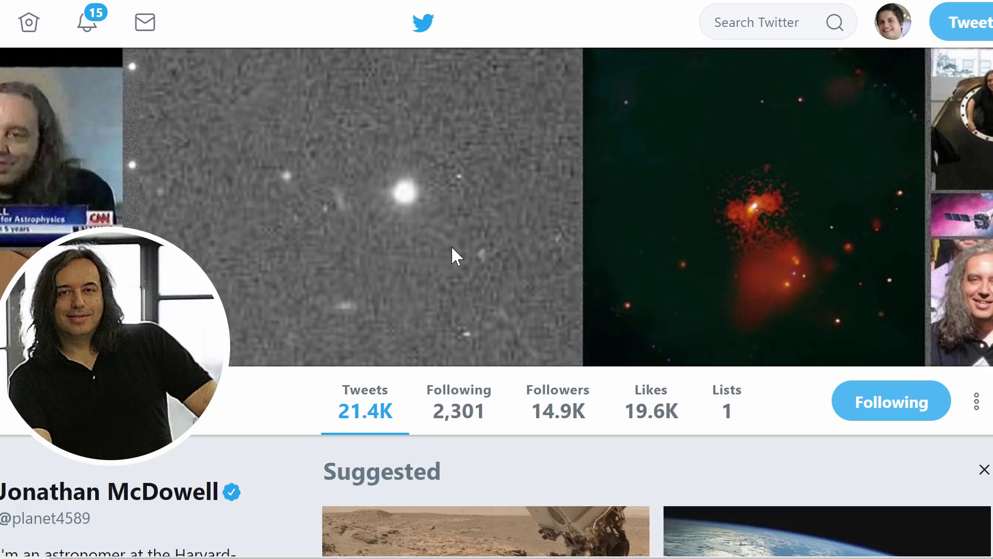
Step: Scroll the Twitter profile down to the retweeted post on the Roadster's 4.7589-minute tumble period
{"action": "scroll", "coordinate": [297, 366], "scroll_direction": "down", "scroll_amount": 4}
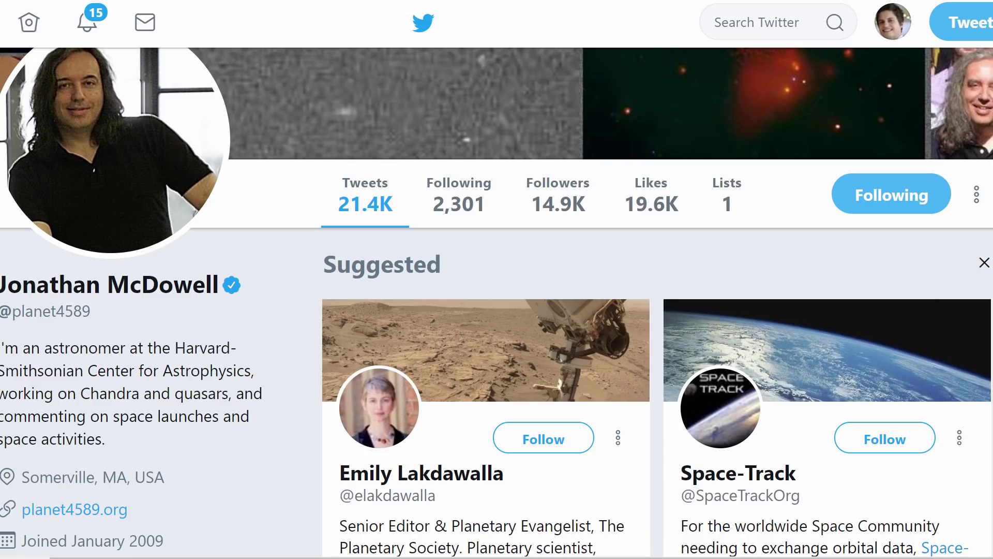
{"action": "scroll", "coordinate": [496, 303], "scroll_direction": "down", "scroll_amount": 6}
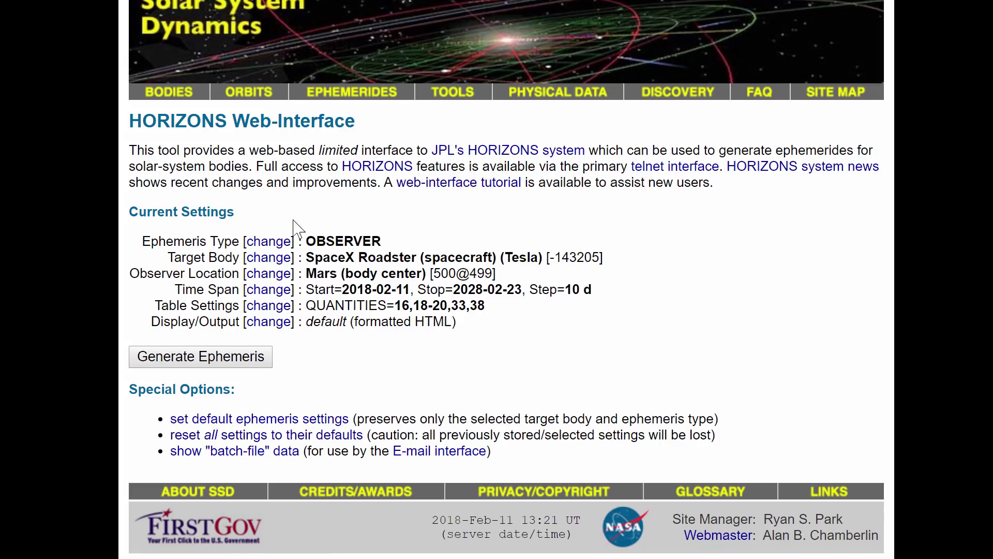
Step: Search HORIZONS for target bodies matching 'tesla' from the Target Body form
{"action": "left_click", "coordinate": [286, 262]}
{"action": "scroll", "coordinate": [289, 279], "scroll_direction": "down", "scroll_amount": 3}
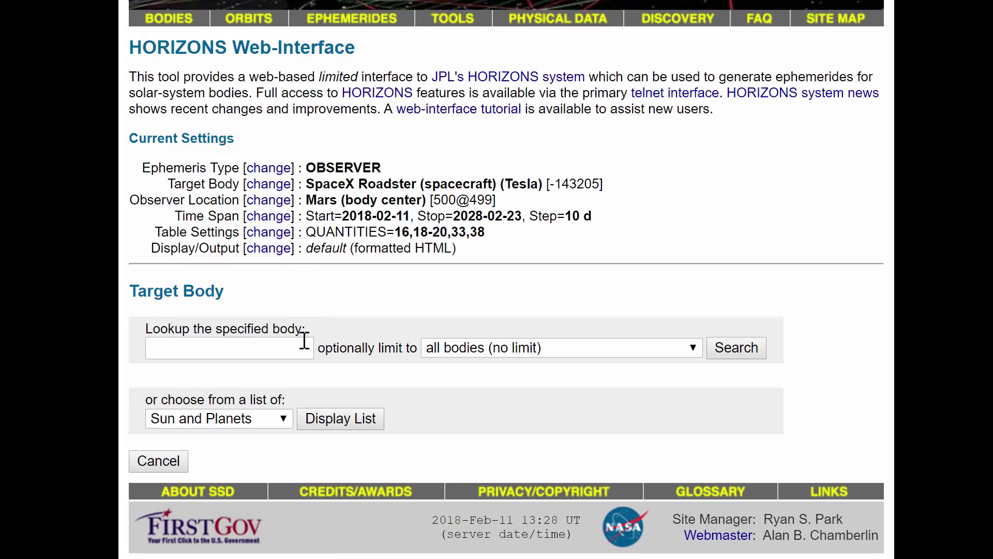
{"action": "left_click", "coordinate": [267, 343]}
{"action": "left_click", "coordinate": [267, 343]}
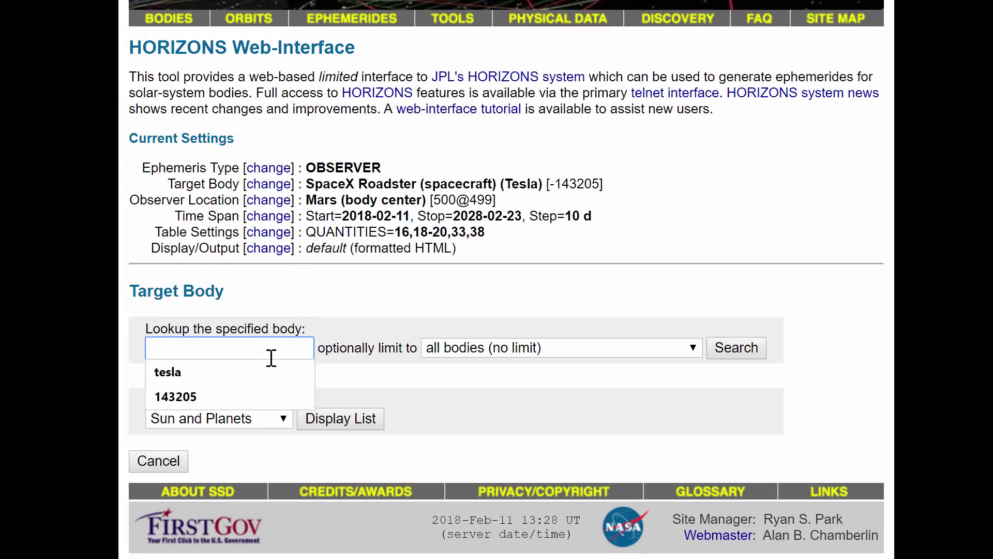
{"action": "left_click", "coordinate": [279, 373]}
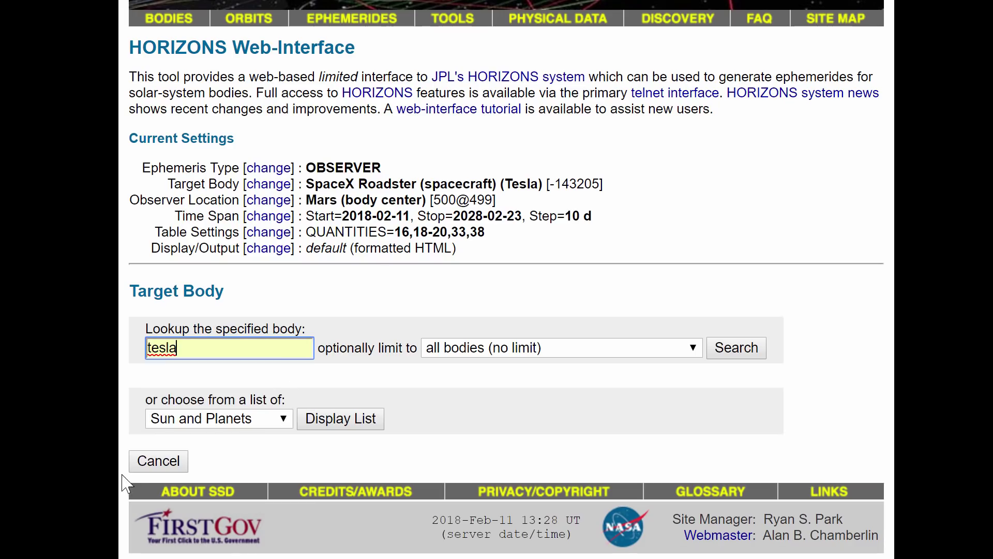
{"action": "left_click", "coordinate": [765, 344]}
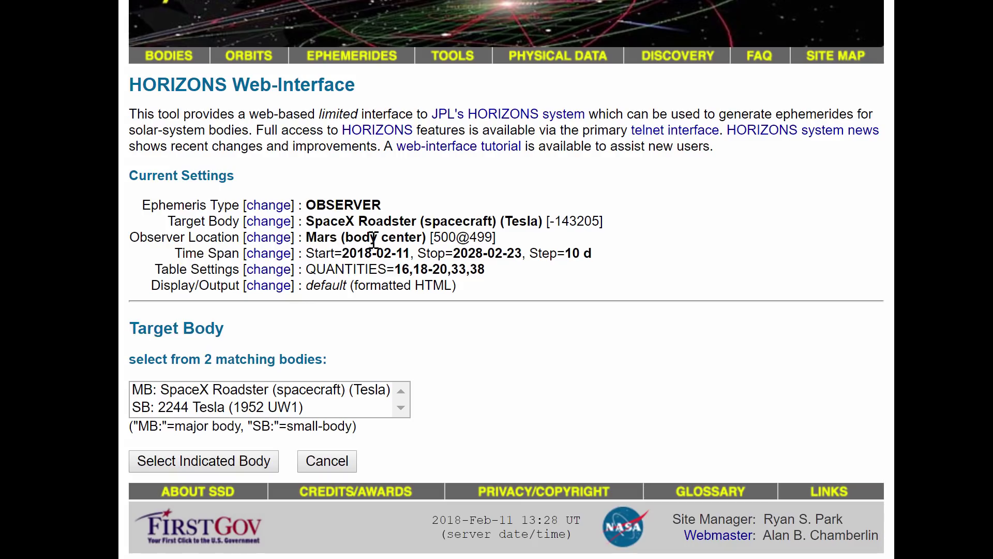
Step: Submit the SpaceX Roadster as target and mark the first delta in the Mars-centred table
{"action": "left_click", "coordinate": [223, 460]}
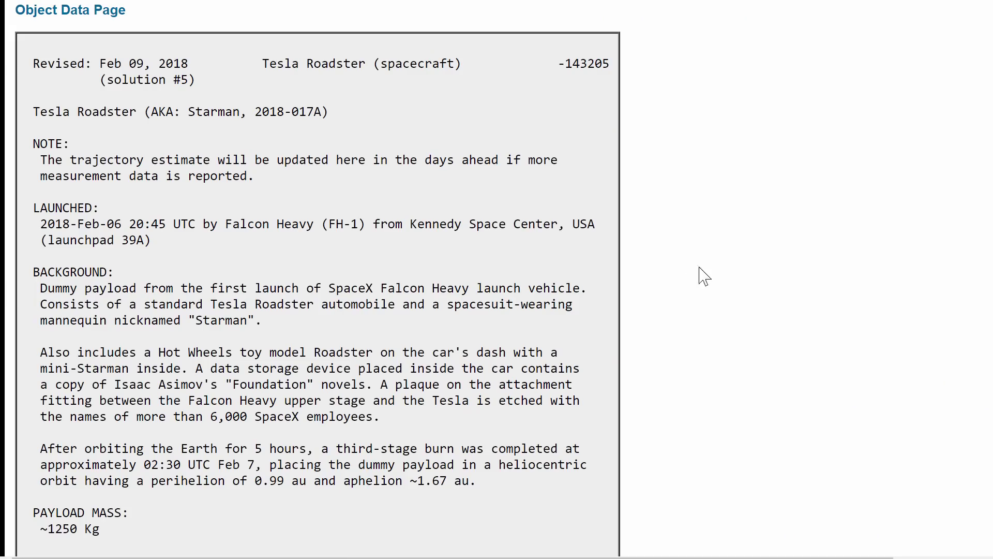
{"action": "scroll", "coordinate": [706, 272], "scroll_direction": "down", "scroll_amount": 2}
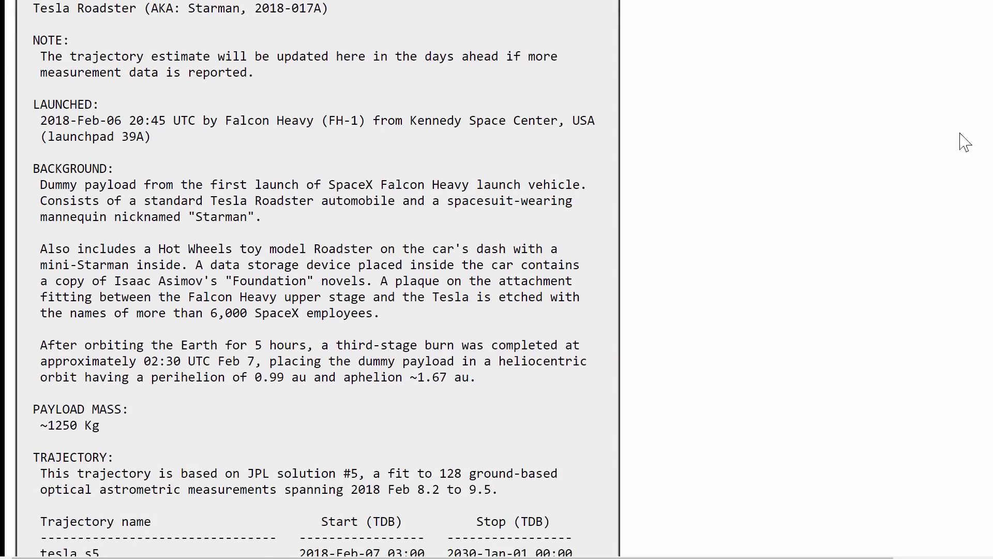
{"action": "scroll", "coordinate": [965, 142], "scroll_direction": "down", "scroll_amount": 2}
{"action": "scroll", "coordinate": [856, 219], "scroll_direction": "down", "scroll_amount": 20}
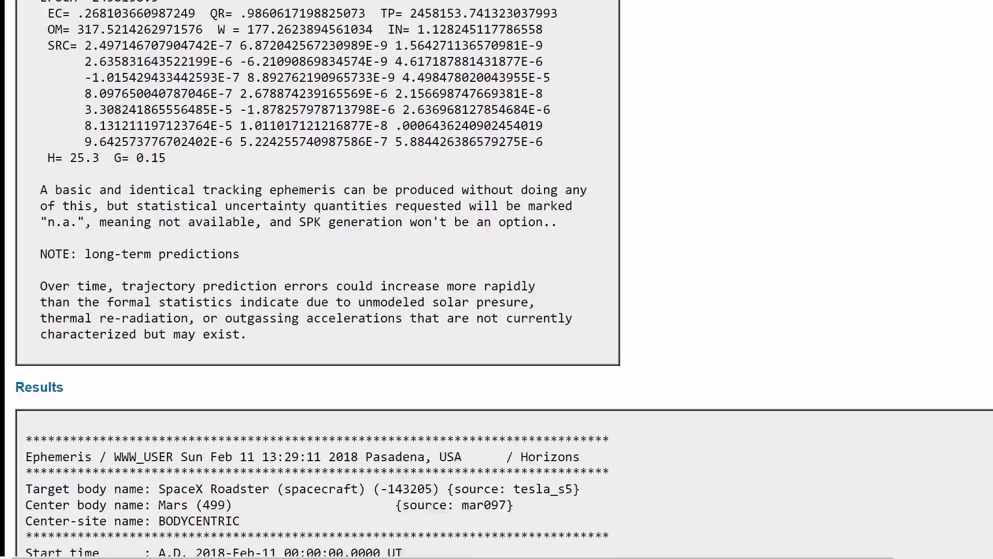
{"action": "scroll", "coordinate": [857, 218], "scroll_direction": "down", "scroll_amount": 2}
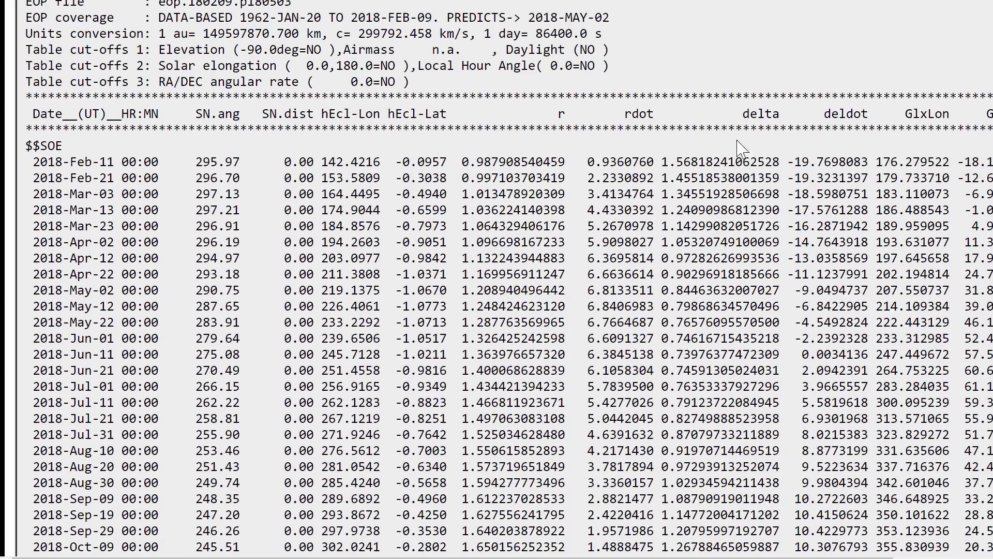
{"action": "double_click", "coordinate": [743, 113]}
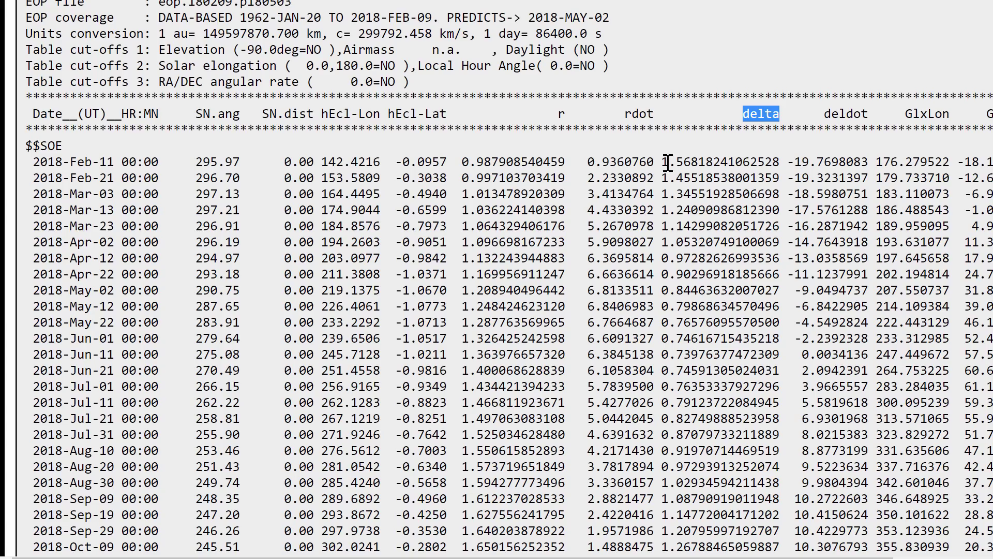
{"action": "left_click_drag", "start_coordinate": [669, 162], "coordinate": [703, 166]}
Step: Highlight the minimum delta, 0.04970718, in the 2020-Oct-08 row
{"action": "scroll", "coordinate": [703, 165], "scroll_direction": "down", "scroll_amount": 6}
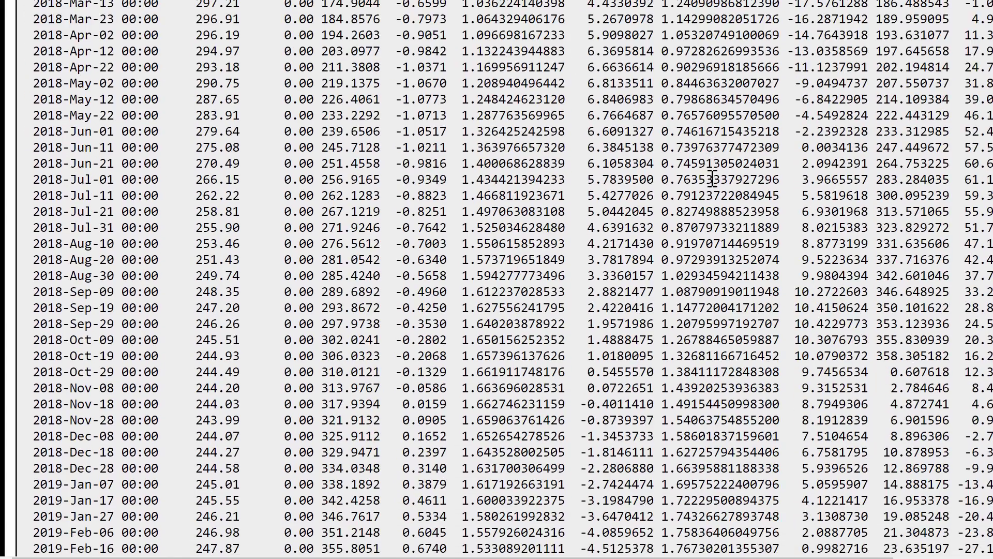
{"action": "scroll", "coordinate": [771, 243], "scroll_direction": "down", "scroll_amount": 6}
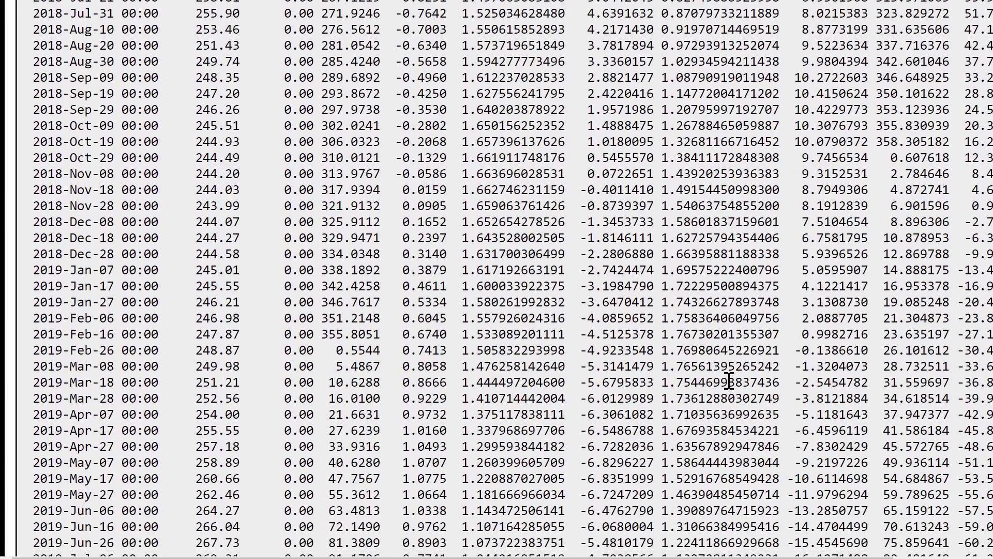
{"action": "scroll", "coordinate": [720, 392], "scroll_direction": "down", "scroll_amount": 4}
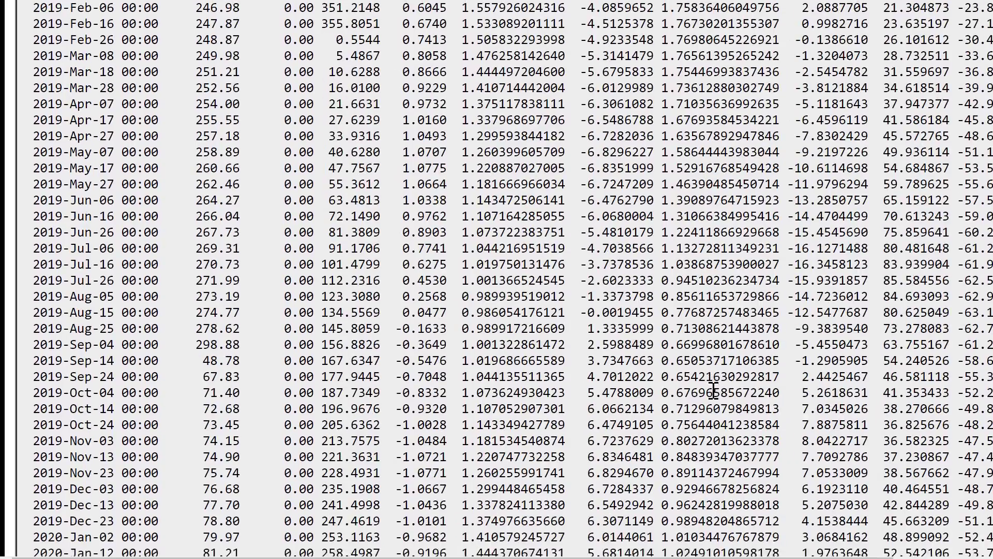
{"action": "scroll", "coordinate": [712, 385], "scroll_direction": "down", "scroll_amount": 9}
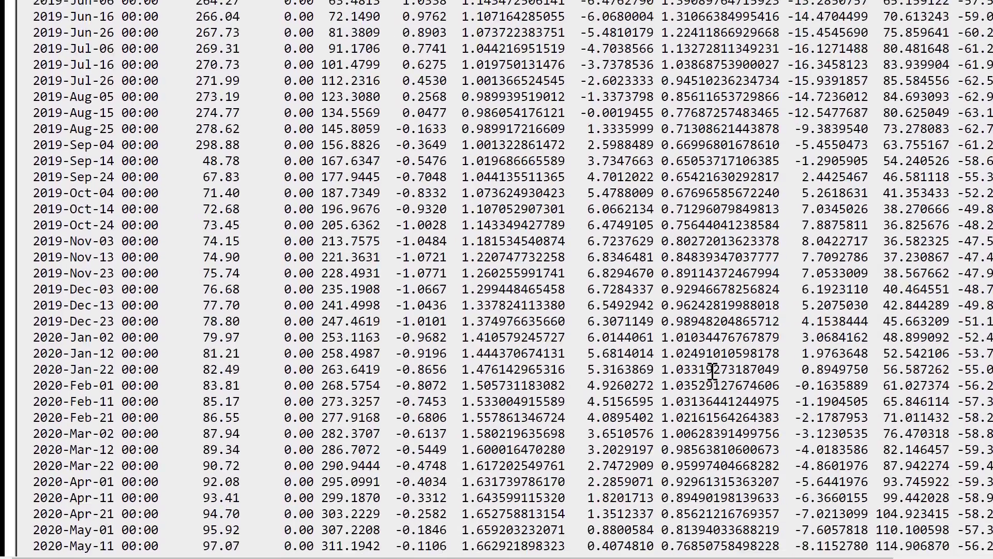
{"action": "scroll", "coordinate": [713, 372], "scroll_direction": "down", "scroll_amount": 1}
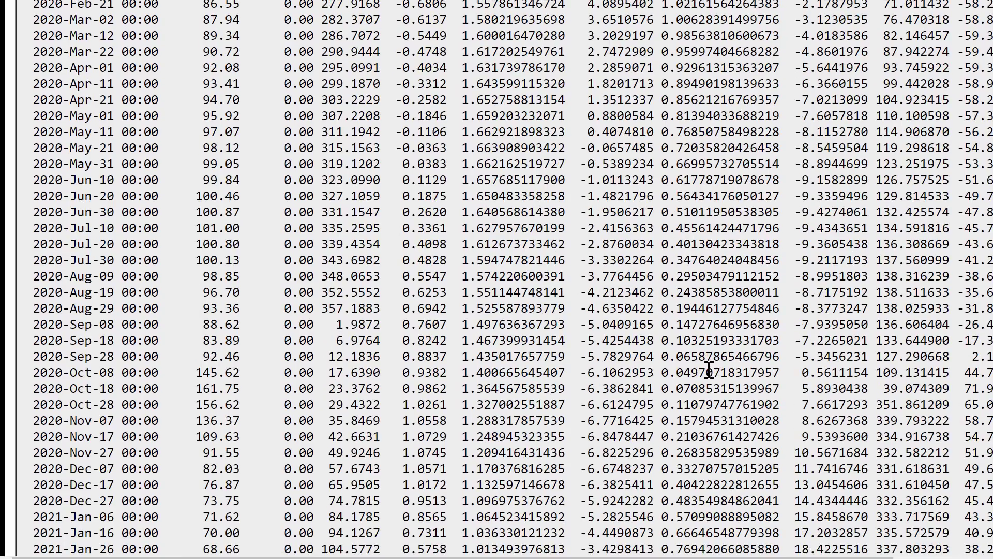
{"action": "left_click_drag", "start_coordinate": [707, 377], "coordinate": [23, 378]}
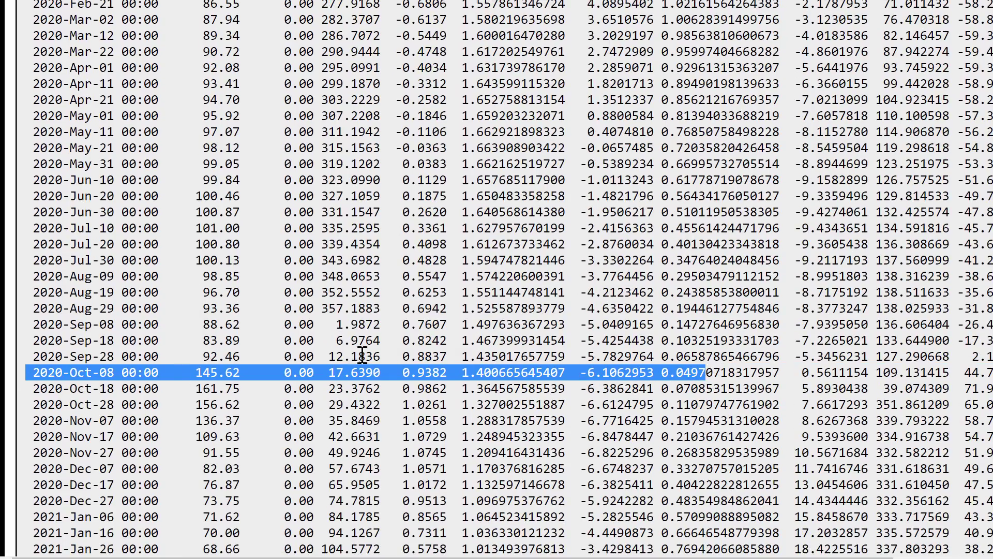
{"action": "left_click", "coordinate": [708, 384]}
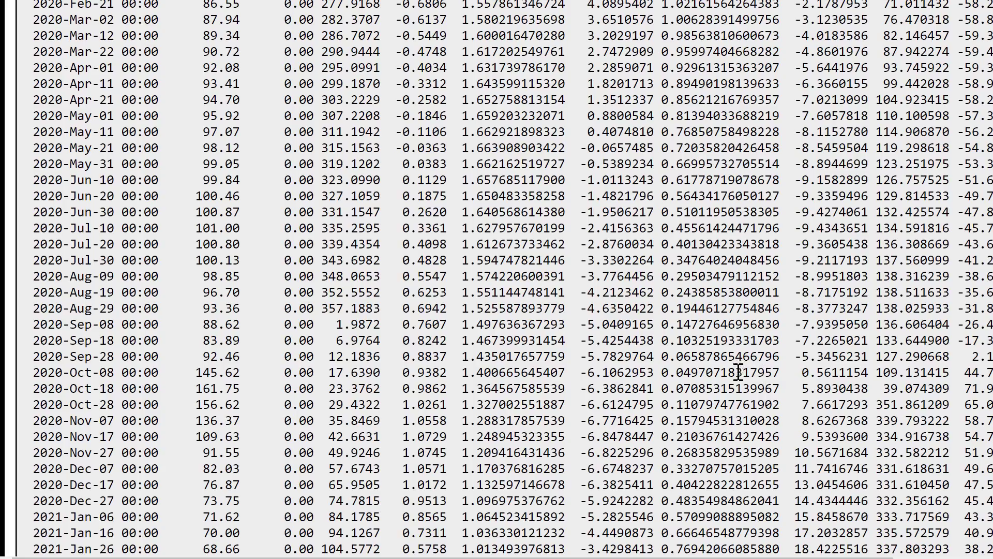
{"action": "left_click_drag", "start_coordinate": [737, 372], "coordinate": [663, 373]}
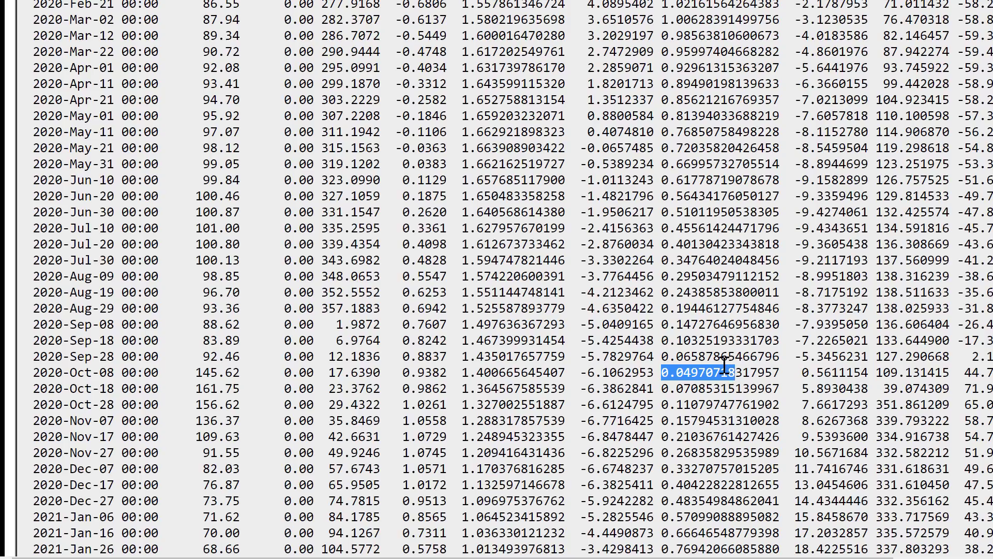
{"action": "scroll", "coordinate": [704, 356], "scroll_direction": "down", "scroll_amount": 6}
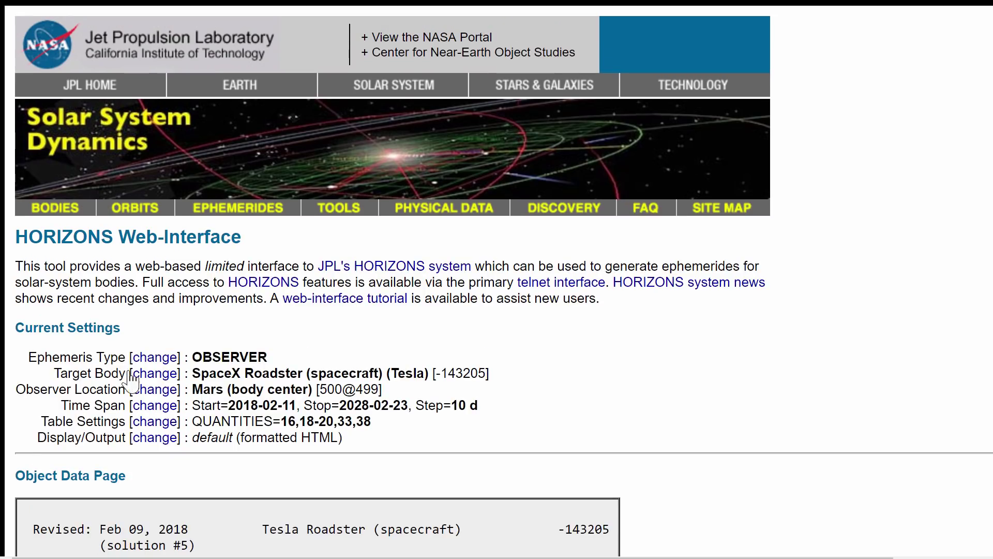
Step: Change the observer location from Mars body centre to Alameda, CA
{"action": "left_click", "coordinate": [158, 392]}
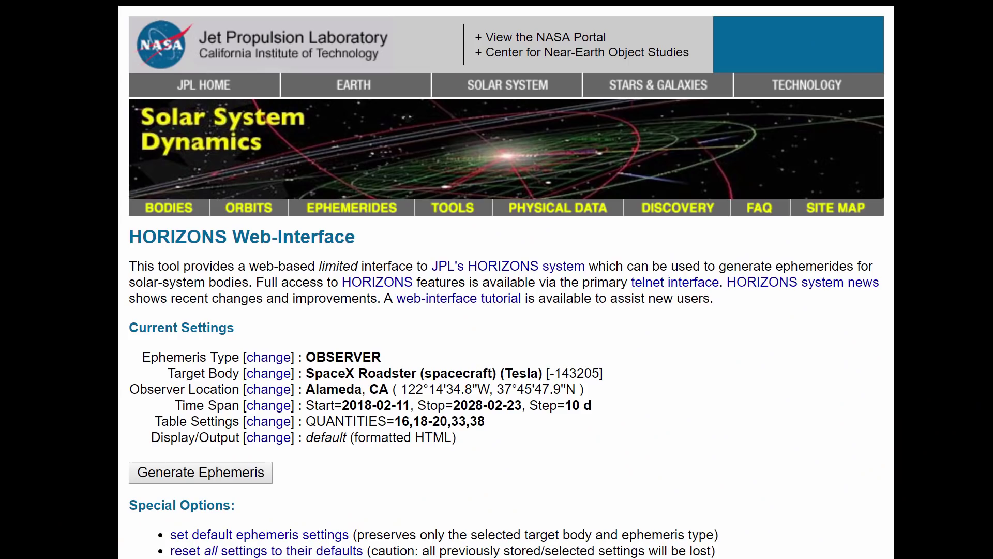
{"action": "scroll", "coordinate": [453, 395], "scroll_direction": "down", "scroll_amount": 2}
{"action": "scroll", "coordinate": [398, 310], "scroll_direction": "down", "scroll_amount": 1}
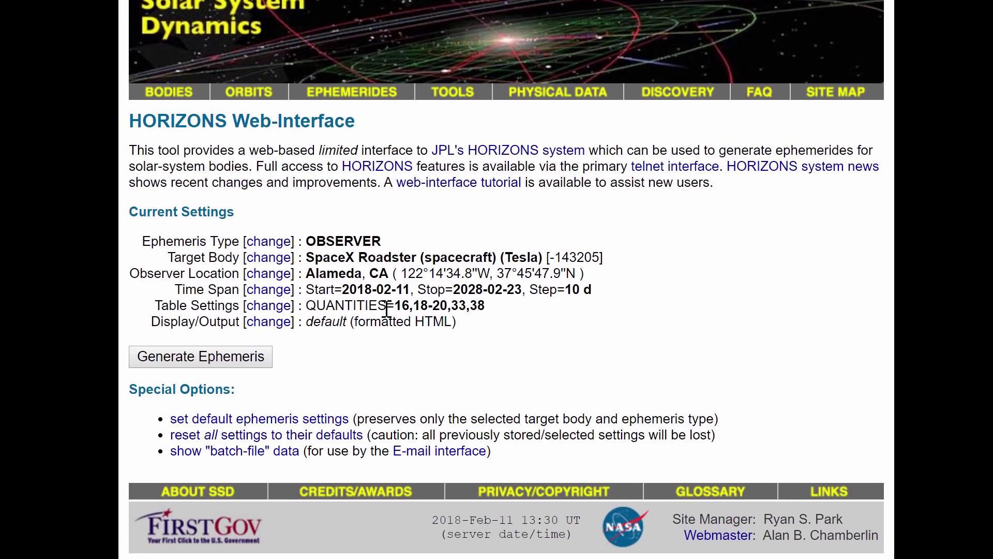
Step: Generate the Roadster's ephemeris and highlight the 2018-Feb-11 delta distance
{"action": "left_click", "coordinate": [231, 357]}
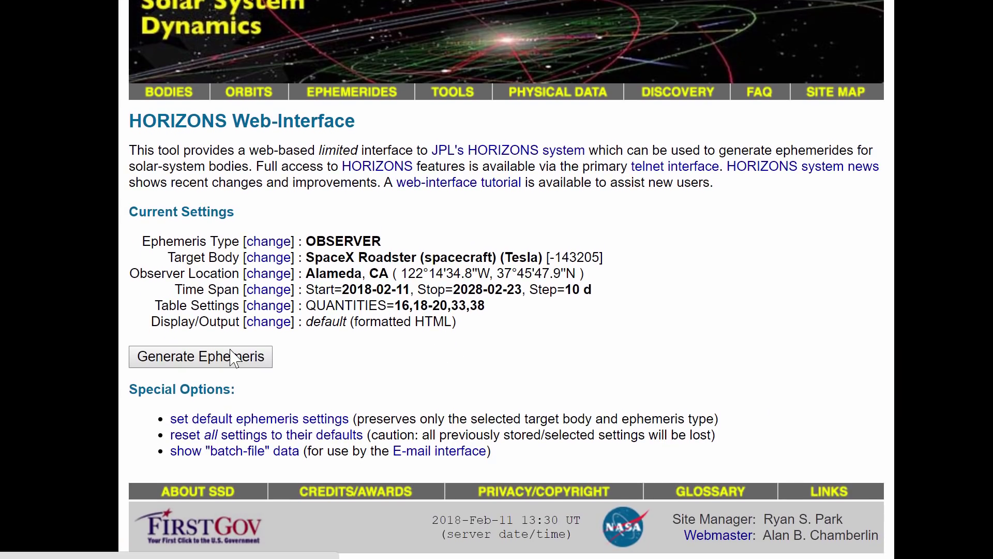
{"action": "scroll", "coordinate": [555, 274], "scroll_direction": "down", "scroll_amount": 5}
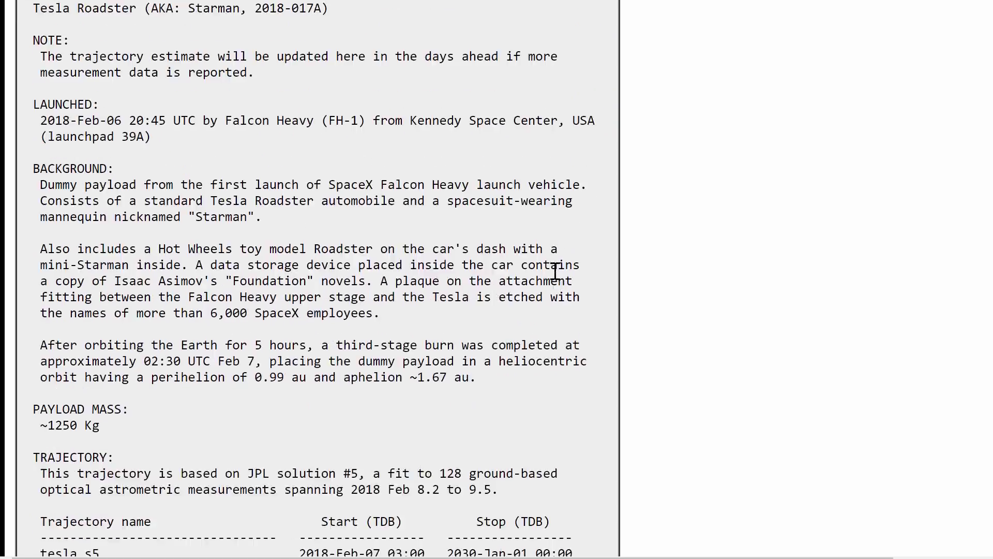
{"action": "scroll", "coordinate": [555, 271], "scroll_direction": "down", "scroll_amount": 20}
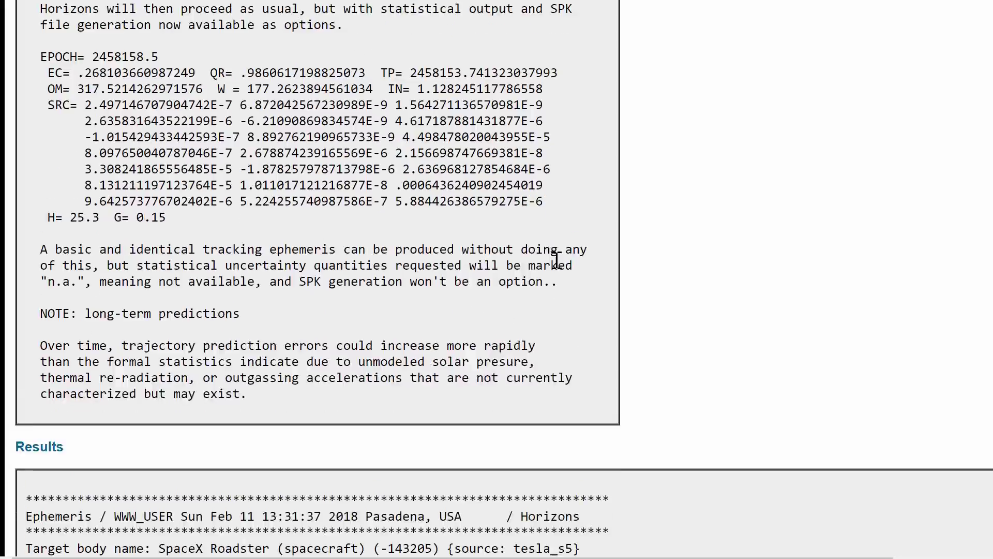
{"action": "scroll", "coordinate": [569, 279], "scroll_direction": "down", "scroll_amount": 8}
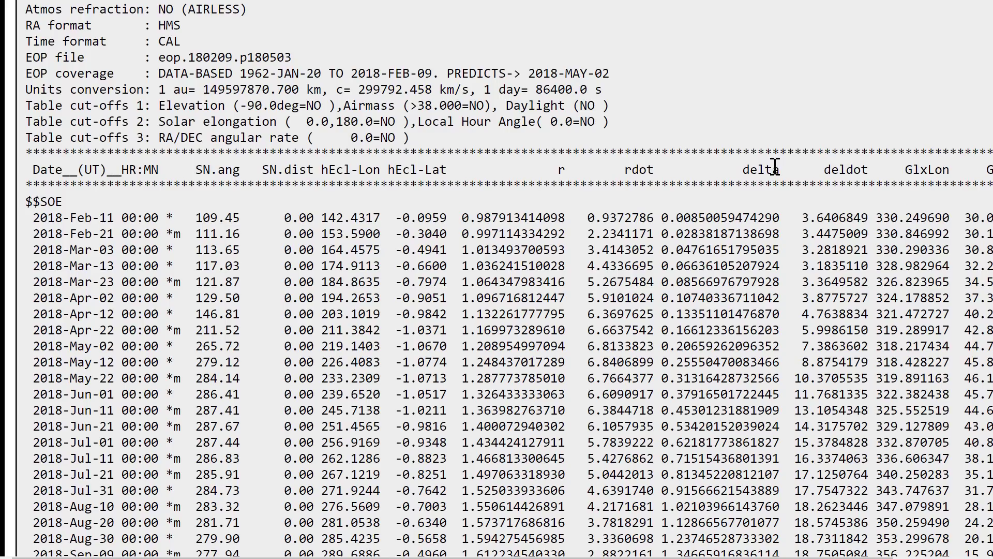
{"action": "left_click_drag", "start_coordinate": [734, 222], "coordinate": [670, 222]}
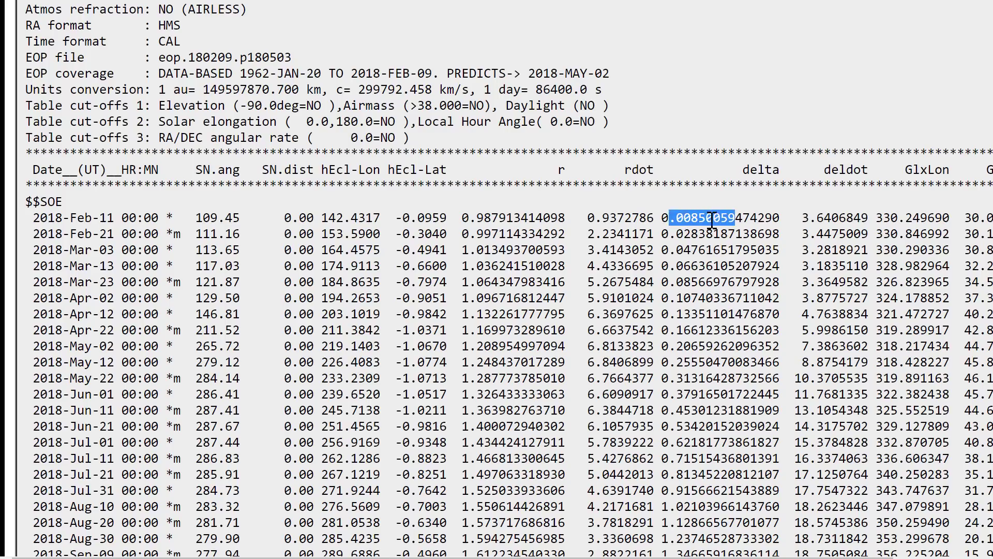
Step: Scroll through the 10-day rows down to 2028-Feb-19 at $$EOE and back up
{"action": "scroll", "coordinate": [719, 227], "scroll_direction": "down", "scroll_amount": 2}
{"action": "scroll", "coordinate": [719, 227], "scroll_direction": "down", "scroll_amount": 1}
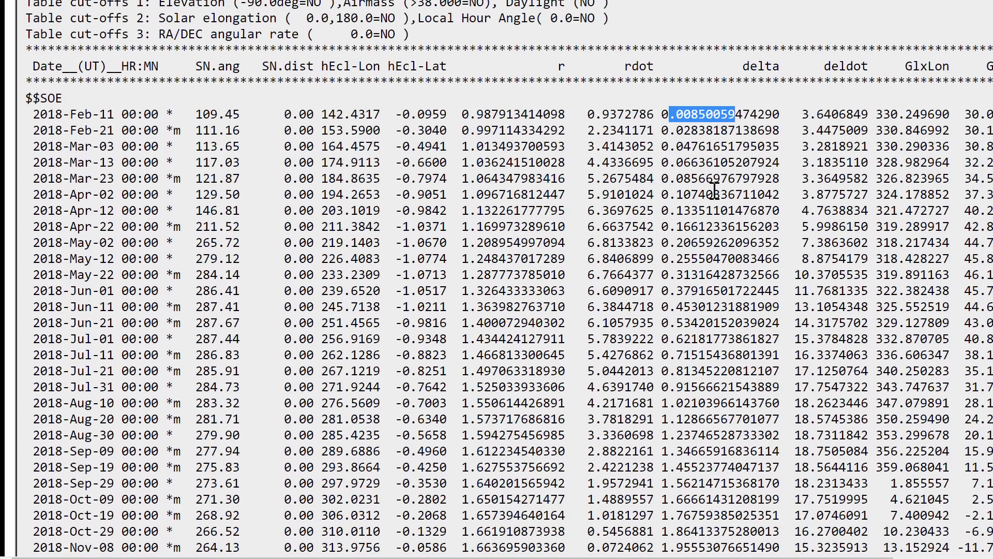
{"action": "scroll", "coordinate": [713, 348], "scroll_direction": "down", "scroll_amount": 4}
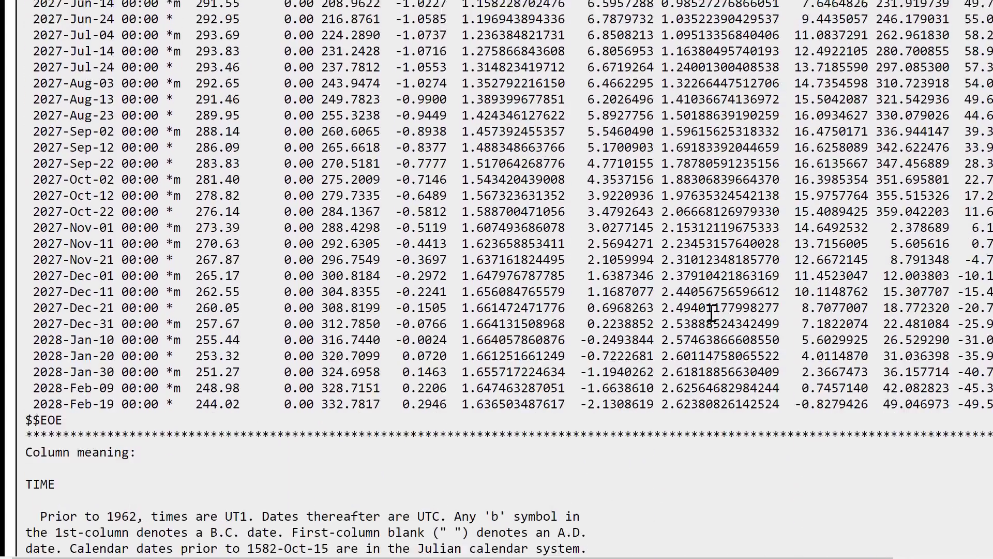
{"action": "scroll", "coordinate": [712, 313], "scroll_direction": "up", "scroll_amount": 10}
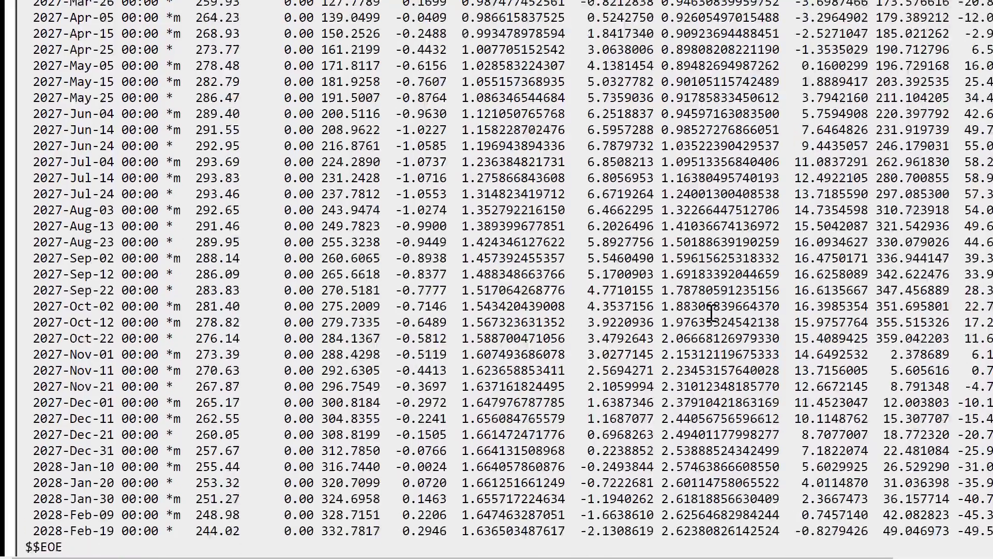
{"action": "scroll", "coordinate": [713, 313], "scroll_direction": "up", "scroll_amount": 10}
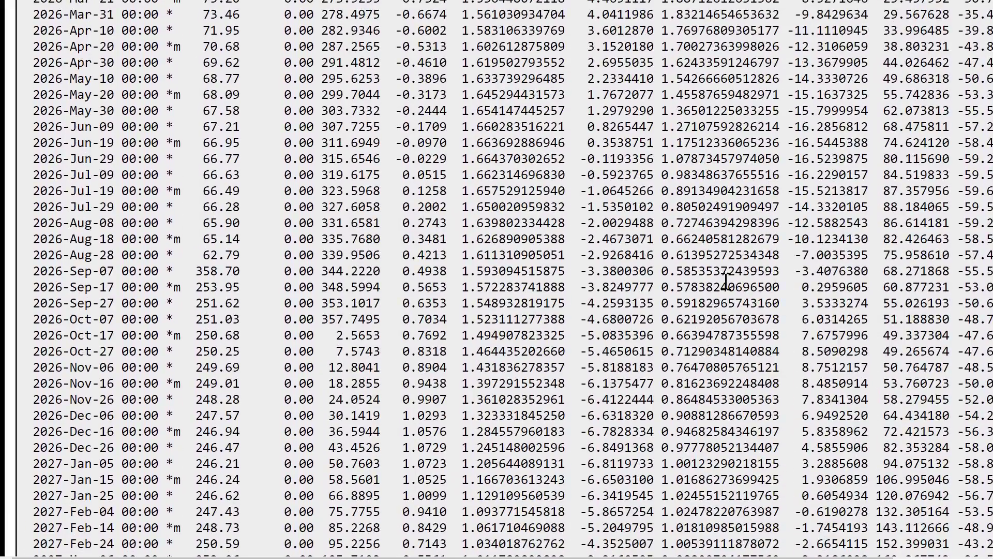
{"action": "scroll", "coordinate": [726, 282], "scroll_direction": "up", "scroll_amount": 12}
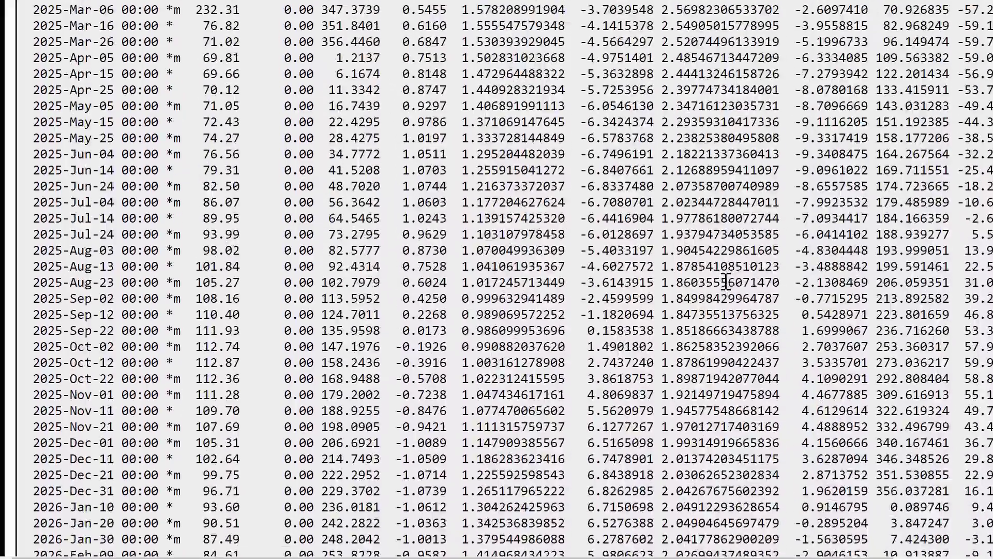
{"action": "scroll", "coordinate": [726, 282], "scroll_direction": "up", "scroll_amount": 11}
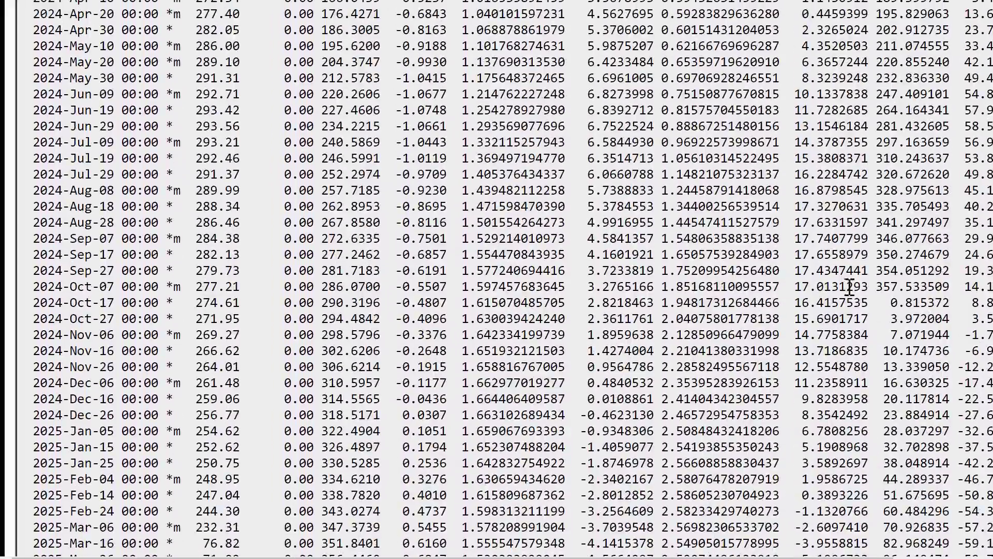
{"action": "scroll", "coordinate": [497, 280], "scroll_direction": "up", "scroll_amount": 9}
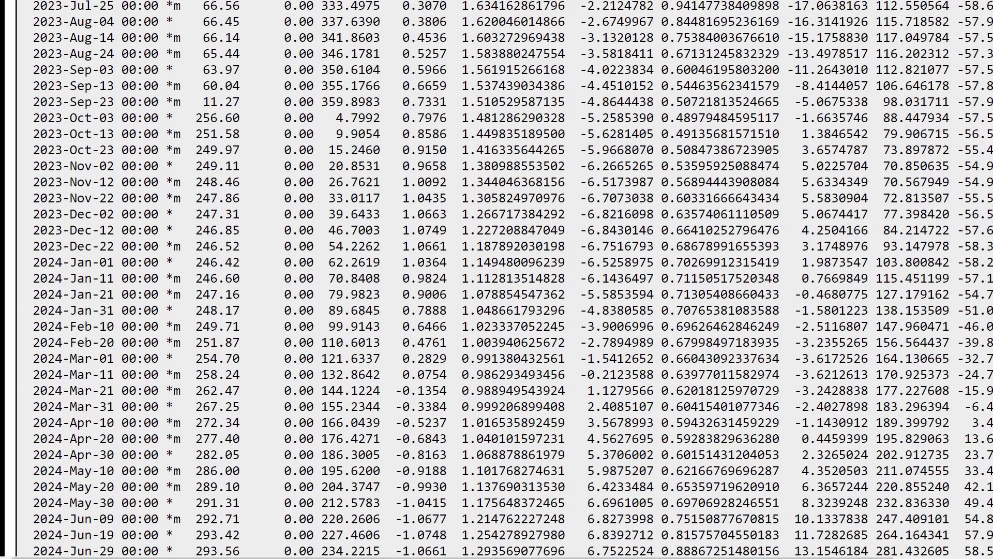
{"action": "scroll", "coordinate": [711, 205], "scroll_direction": "up", "scroll_amount": 2}
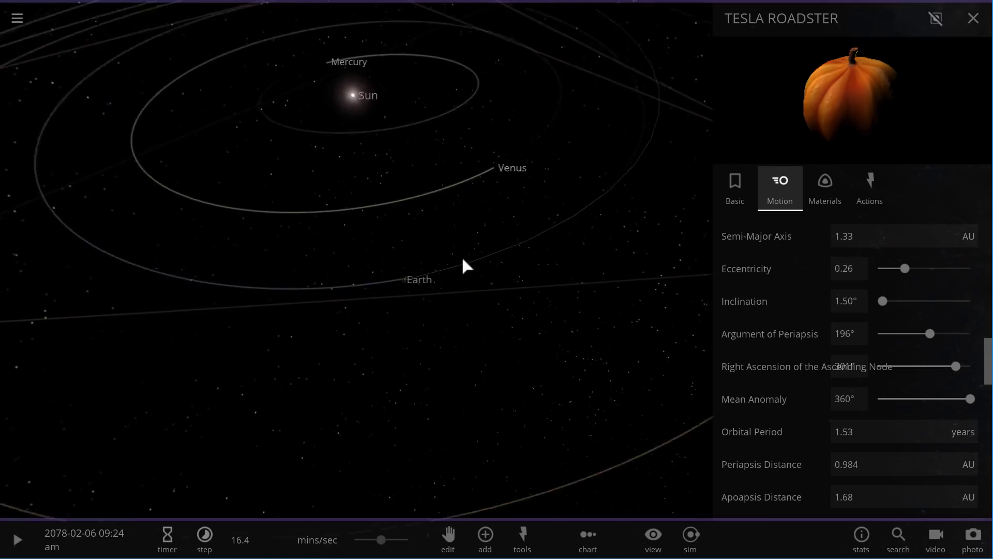
{"action": "scroll", "coordinate": [461, 255], "scroll_direction": "up", "scroll_amount": 5}
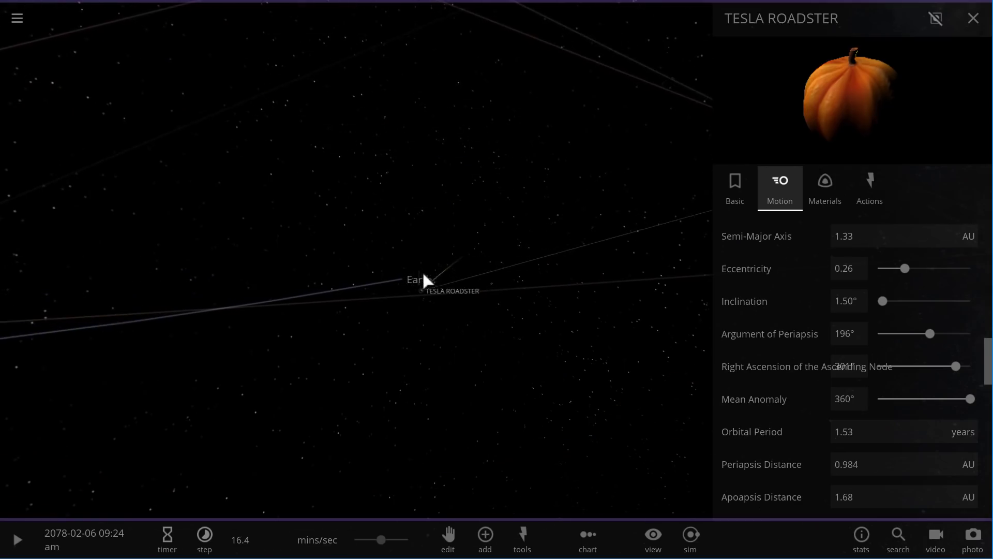
{"action": "scroll", "coordinate": [438, 294], "scroll_direction": "up", "scroll_amount": 5}
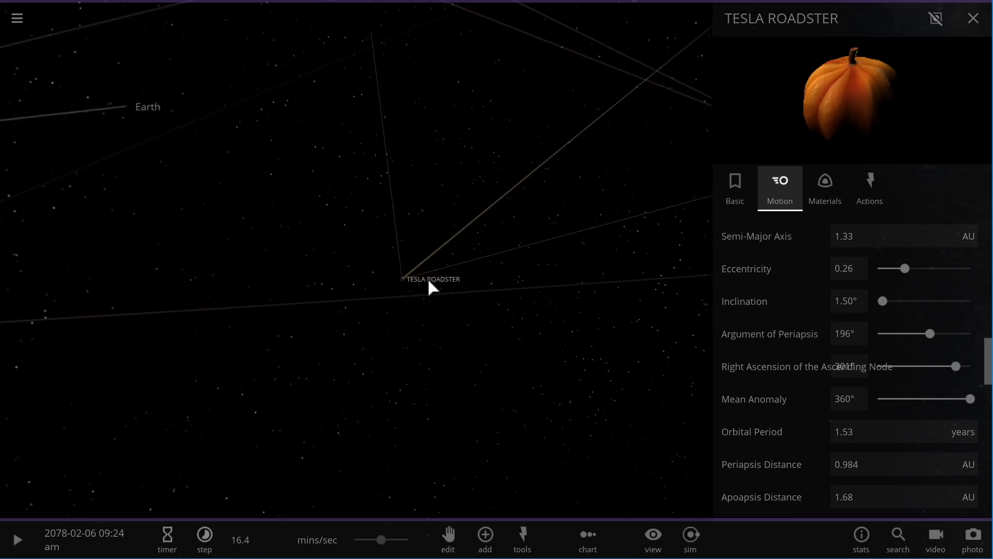
{"action": "scroll", "coordinate": [414, 281], "scroll_direction": "up", "scroll_amount": 5}
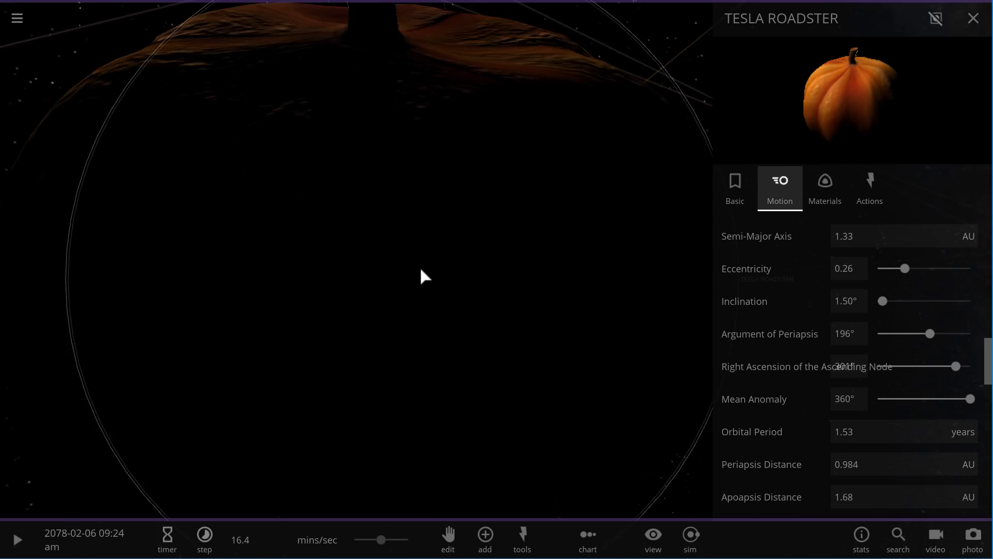
{"action": "scroll", "coordinate": [420, 270], "scroll_direction": "down", "scroll_amount": 3}
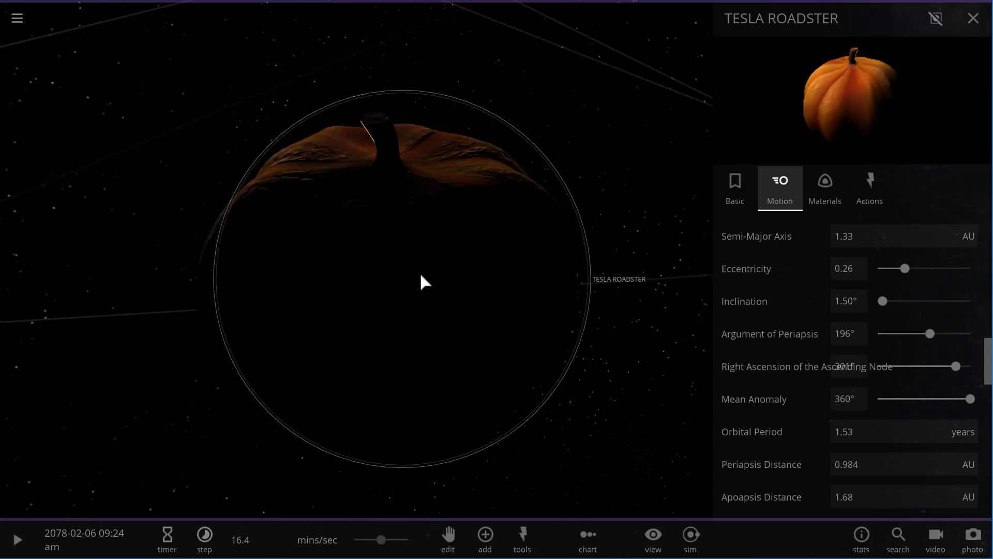
{"action": "left_click_drag", "start_coordinate": [421, 269], "coordinate": [297, 243]}
{"action": "scroll", "coordinate": [379, 227], "scroll_direction": "down", "scroll_amount": 5}
{"action": "scroll", "coordinate": [380, 231], "scroll_direction": "down", "scroll_amount": 2}
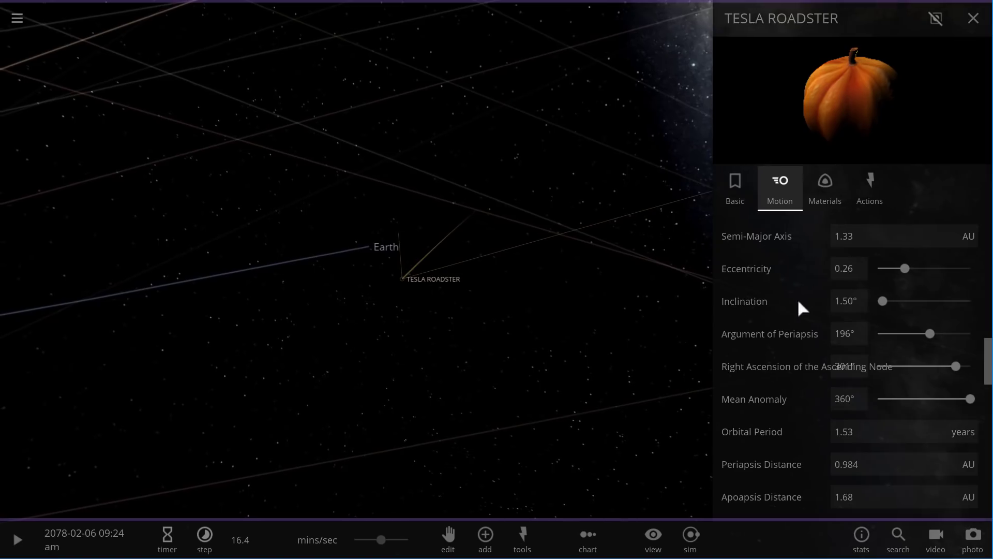
{"action": "scroll", "coordinate": [787, 335], "scroll_direction": "down", "scroll_amount": 2}
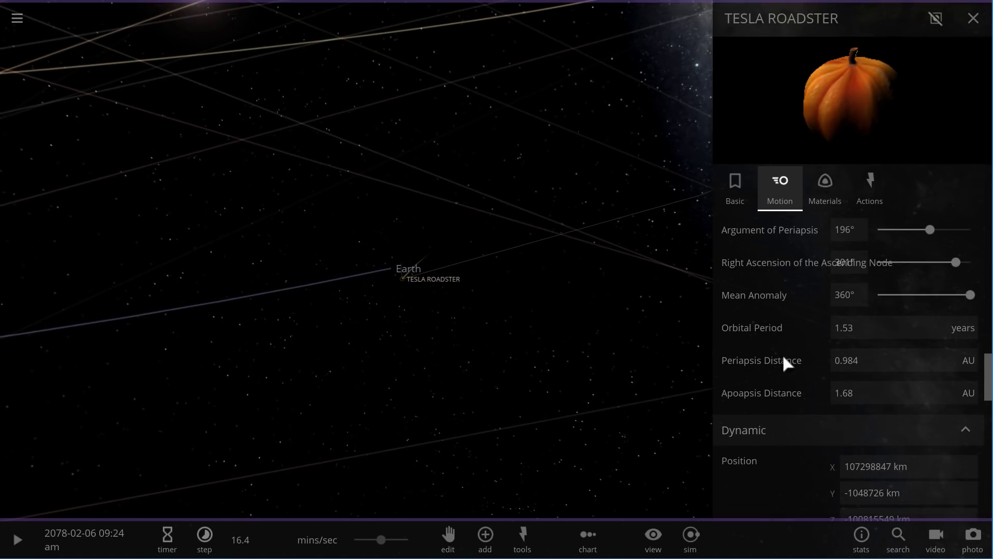
{"action": "scroll", "coordinate": [799, 324], "scroll_direction": "up", "scroll_amount": 3}
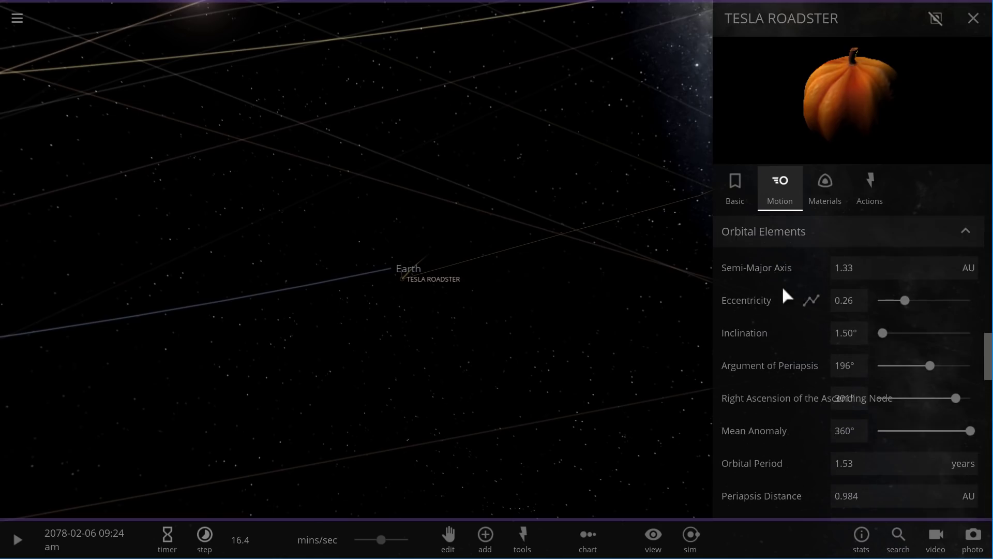
{"action": "scroll", "coordinate": [875, 271], "scroll_direction": "down", "scroll_amount": 2}
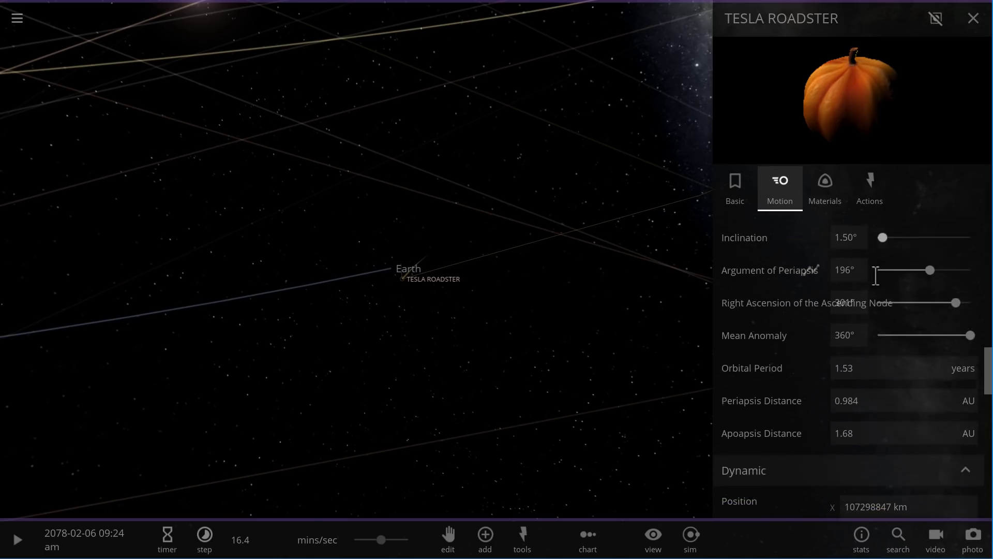
{"action": "scroll", "coordinate": [876, 276], "scroll_direction": "down", "scroll_amount": 2}
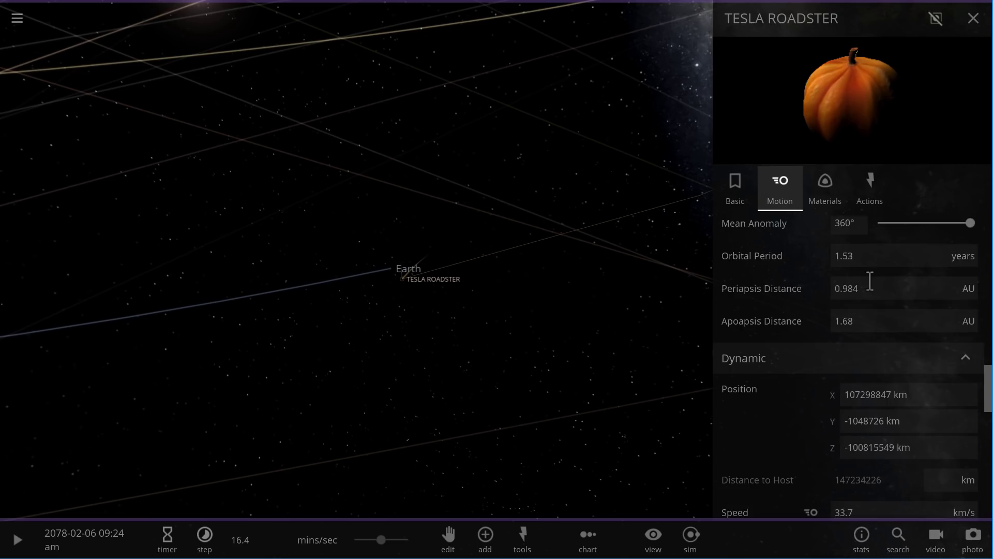
{"action": "scroll", "coordinate": [871, 281], "scroll_direction": "up", "scroll_amount": 2}
{"action": "left_click_drag", "start_coordinate": [539, 359], "coordinate": [522, 359]}
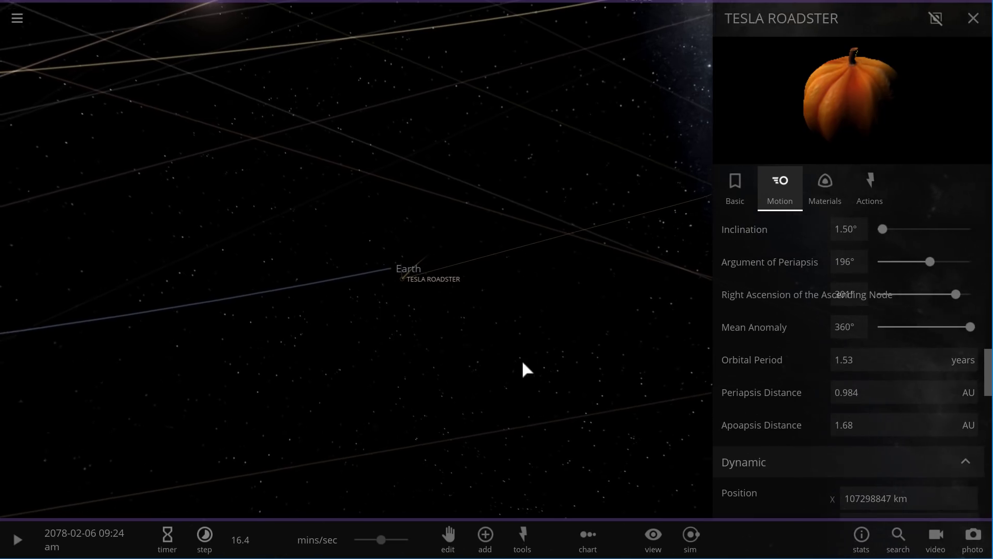
{"action": "scroll", "coordinate": [600, 341], "scroll_direction": "down", "scroll_amount": 5}
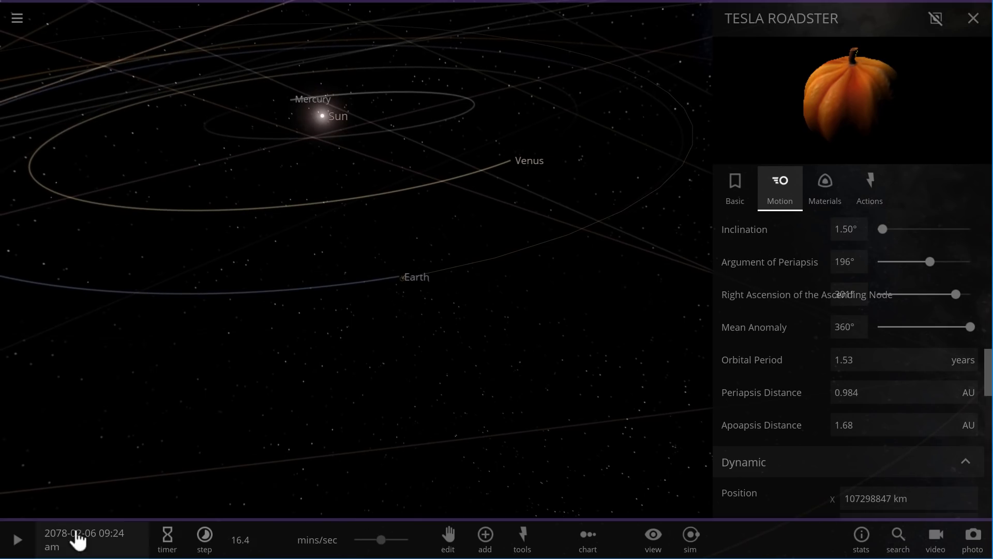
Step: Run the simulation at about 15 days per second and open Earth's details card
{"action": "left_click", "coordinate": [17, 539]}
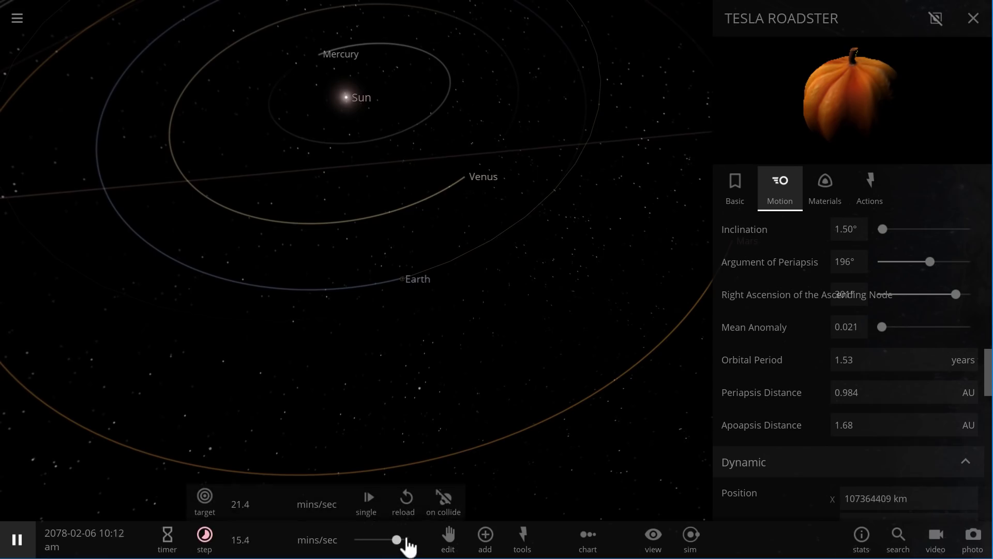
{"action": "scroll", "coordinate": [808, 217], "scroll_direction": "down", "scroll_amount": 1}
{"action": "left_click", "coordinate": [667, 327]}
{"action": "left_click_drag", "start_coordinate": [382, 540], "coordinate": [407, 545]}
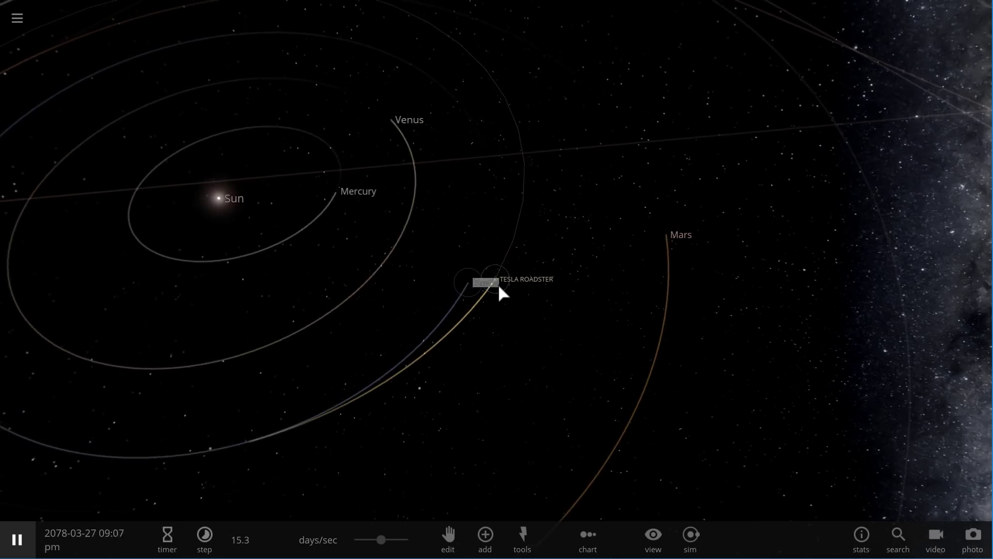
{"action": "left_click", "coordinate": [497, 284]}
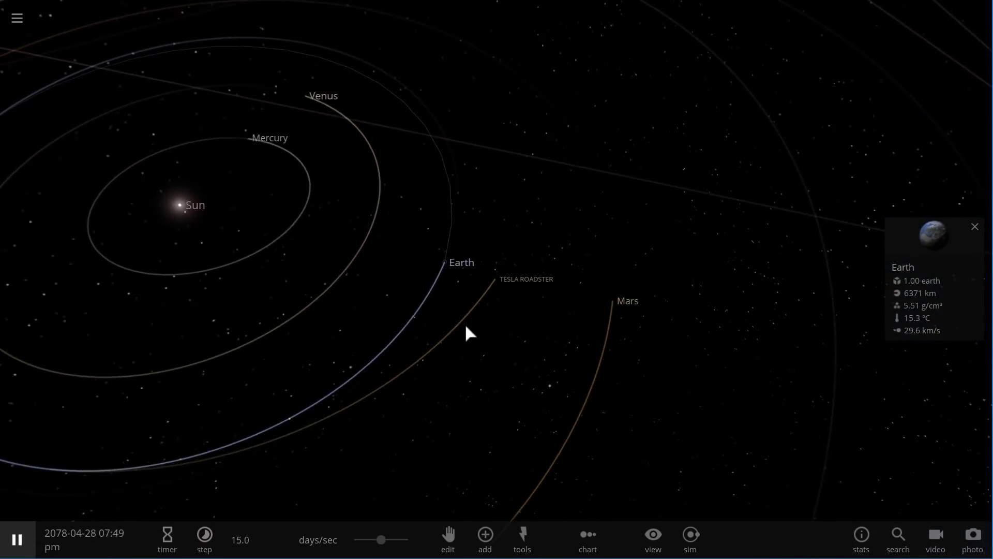
{"action": "left_click", "coordinate": [654, 543]}
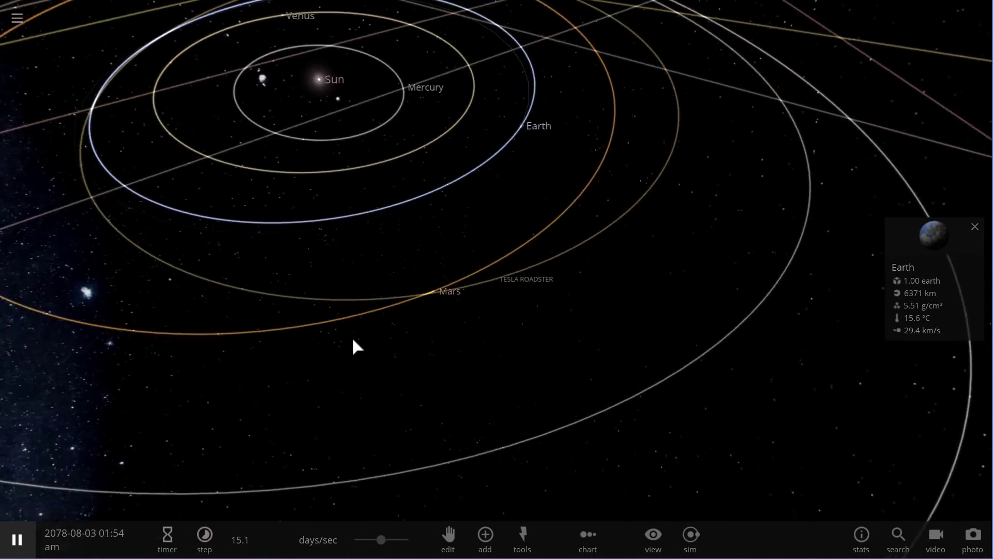
Step: Rotate the camera around the solar system while the simulation runs on toward 2079
{"action": "left_click_drag", "start_coordinate": [357, 346], "coordinate": [579, 294]}
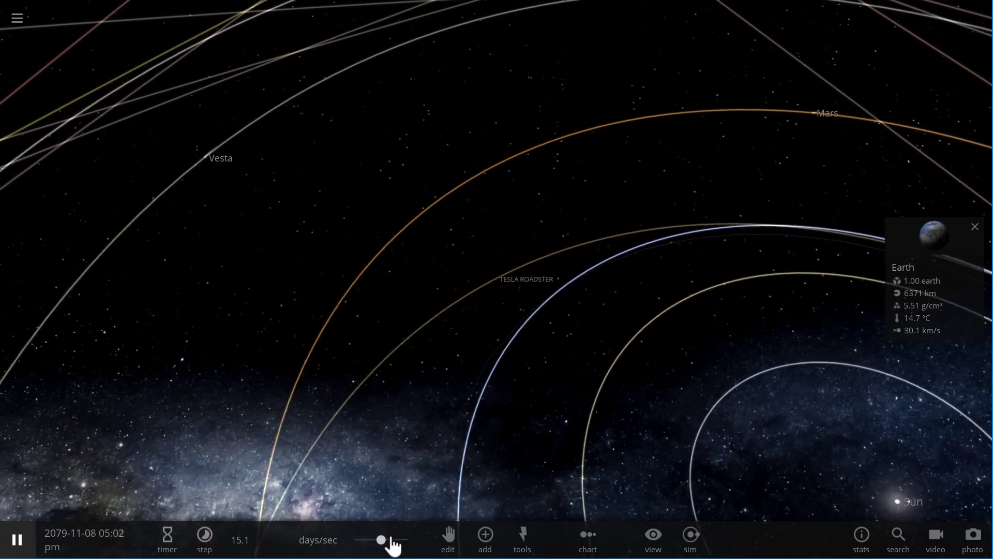
Step: Raise the simulation speed from days/sec to about 3.75 months per second
{"action": "left_click", "coordinate": [393, 542]}
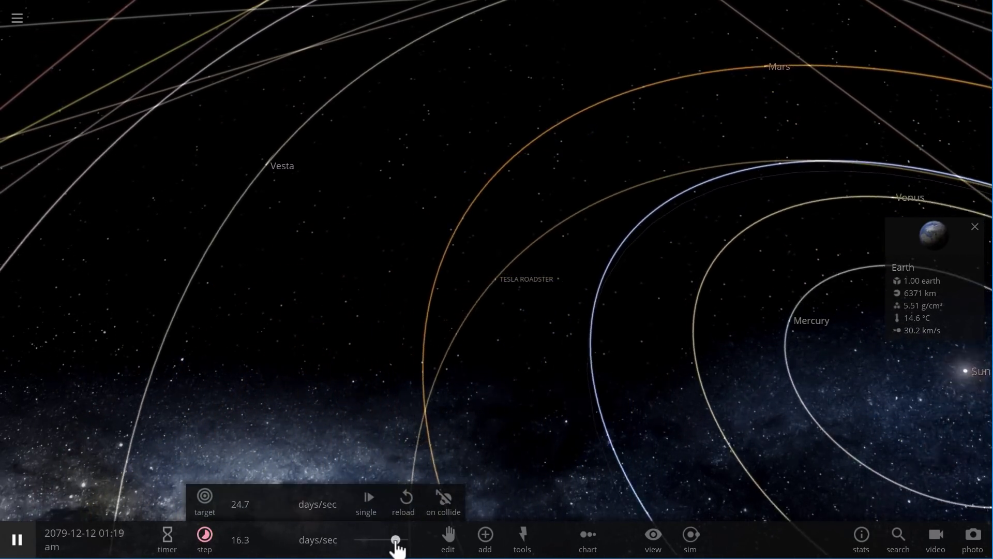
{"action": "left_click", "coordinate": [449, 435]}
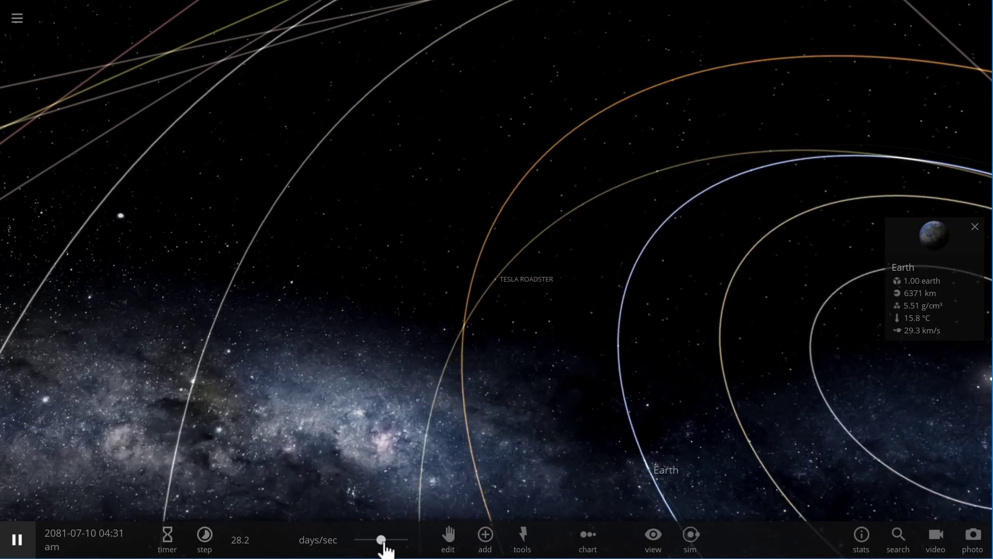
{"action": "left_click", "coordinate": [383, 548]}
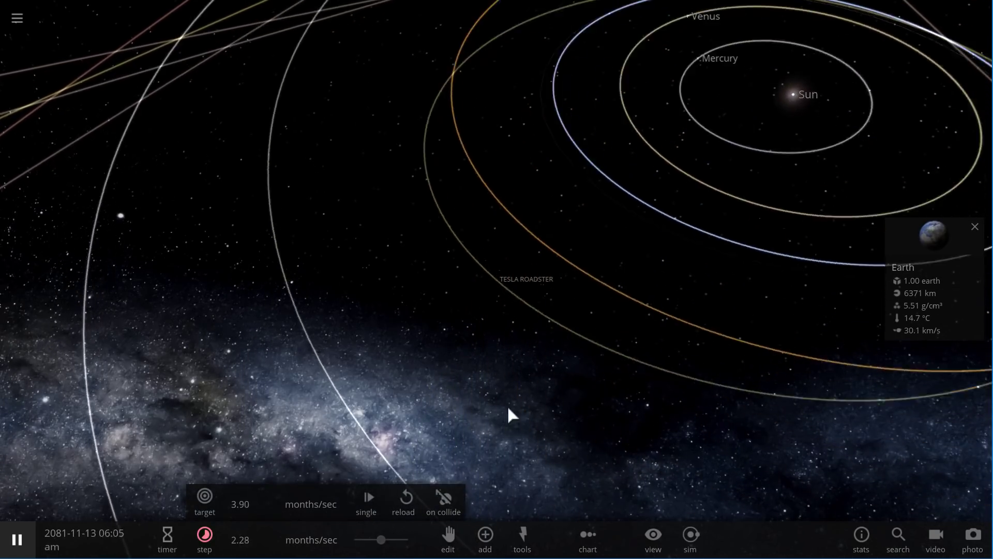